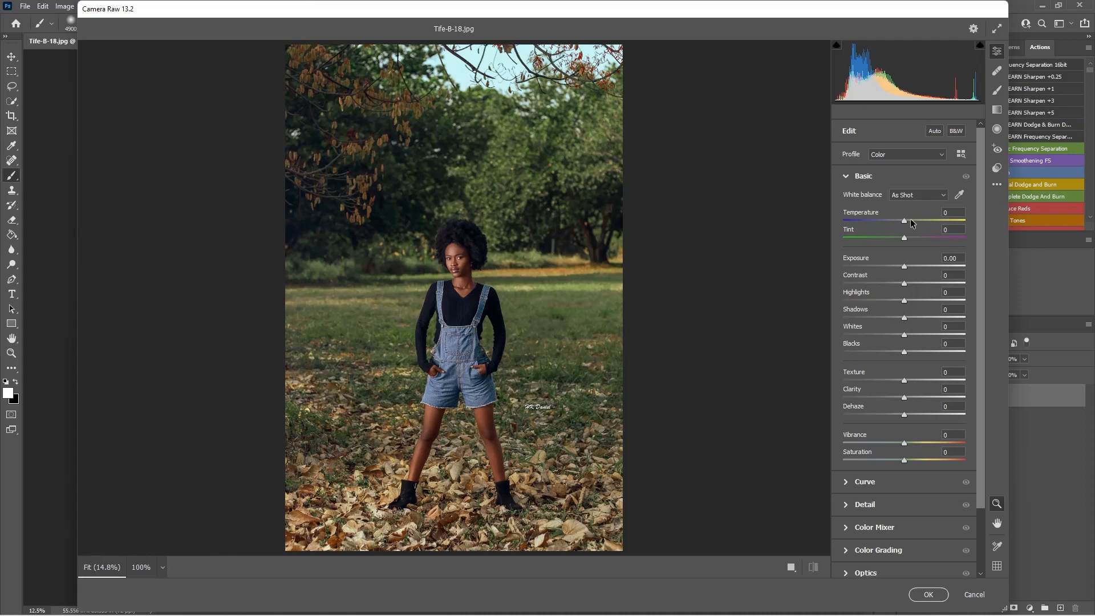
- Set the basic temperature to +5, tint to +10, contrast to +30, shadows to -50 and blacks to -40
drag(911, 221, 910, 239)
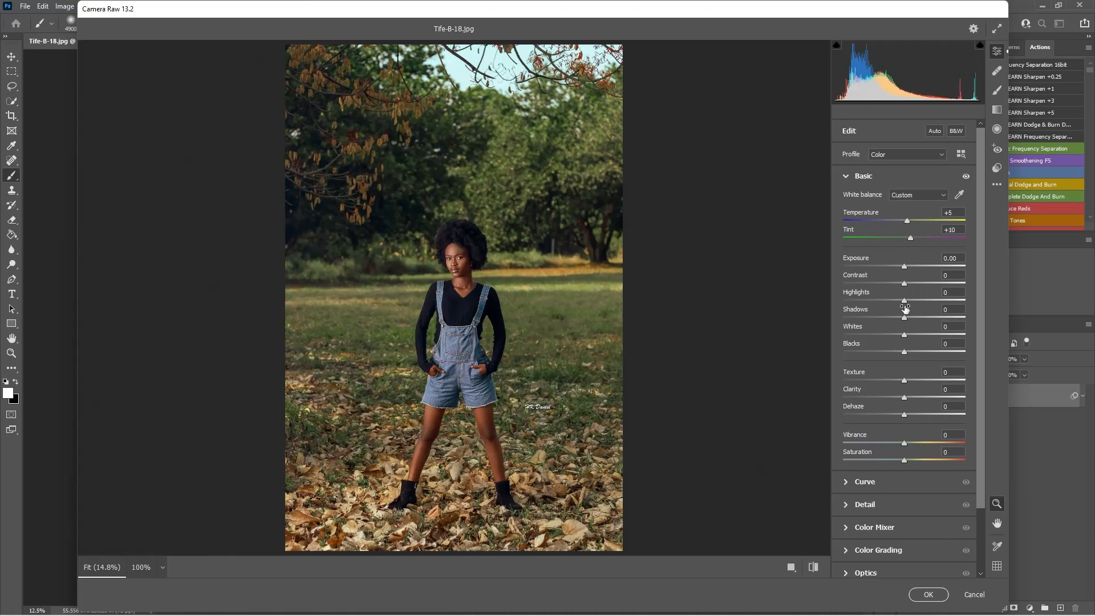
drag(904, 283, 873, 318)
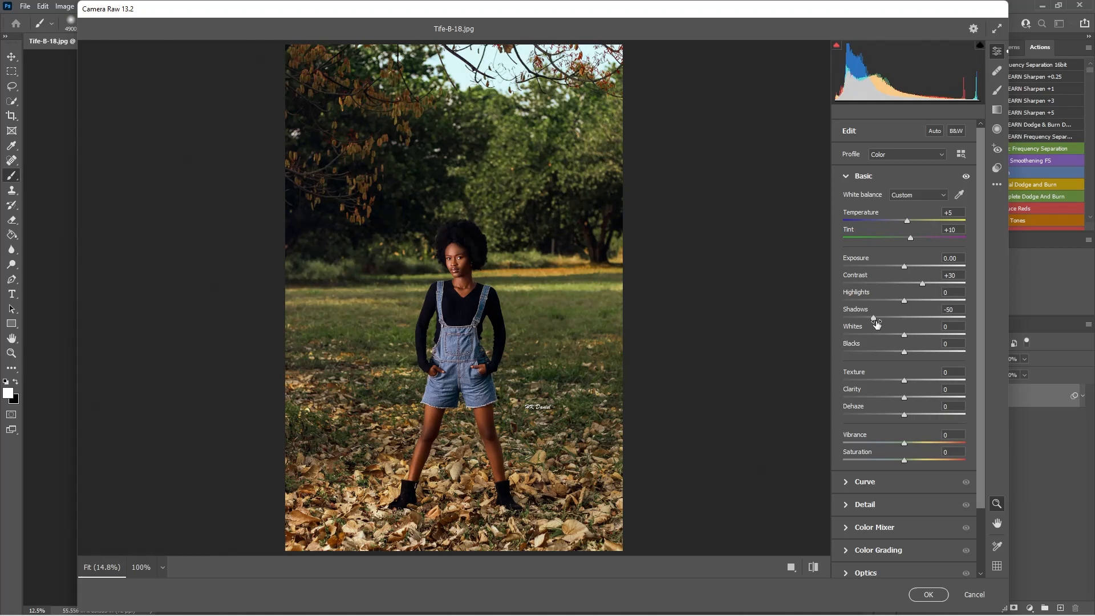
drag(904, 352, 878, 351)
- Set both clarity and vibrance to +20 in the basic adjustments
drag(904, 397, 916, 401)
drag(904, 443, 916, 447)
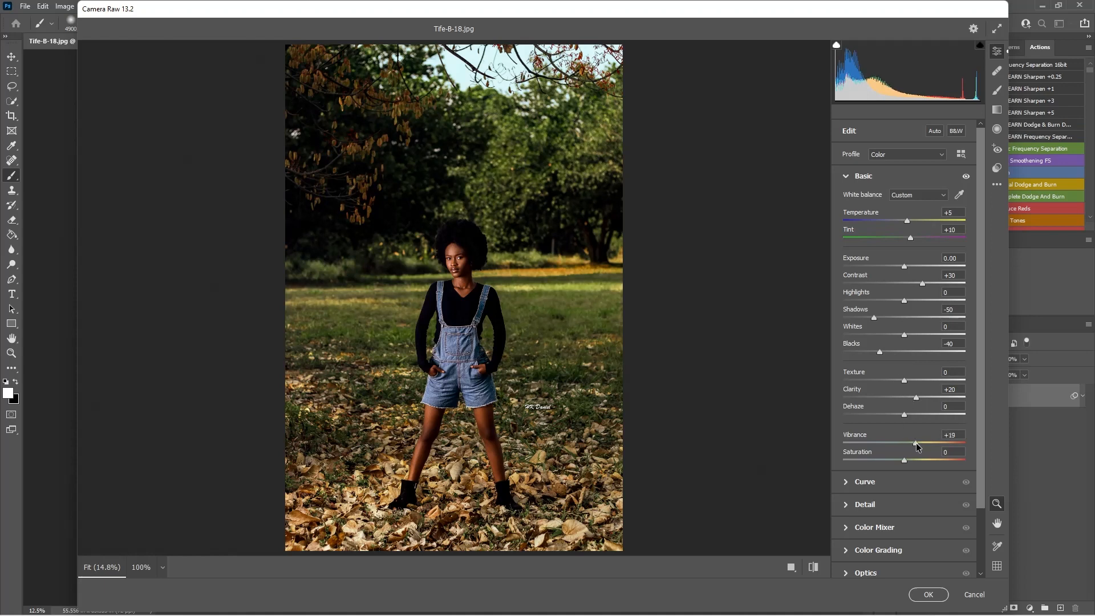
scroll(984, 323, down, 3)
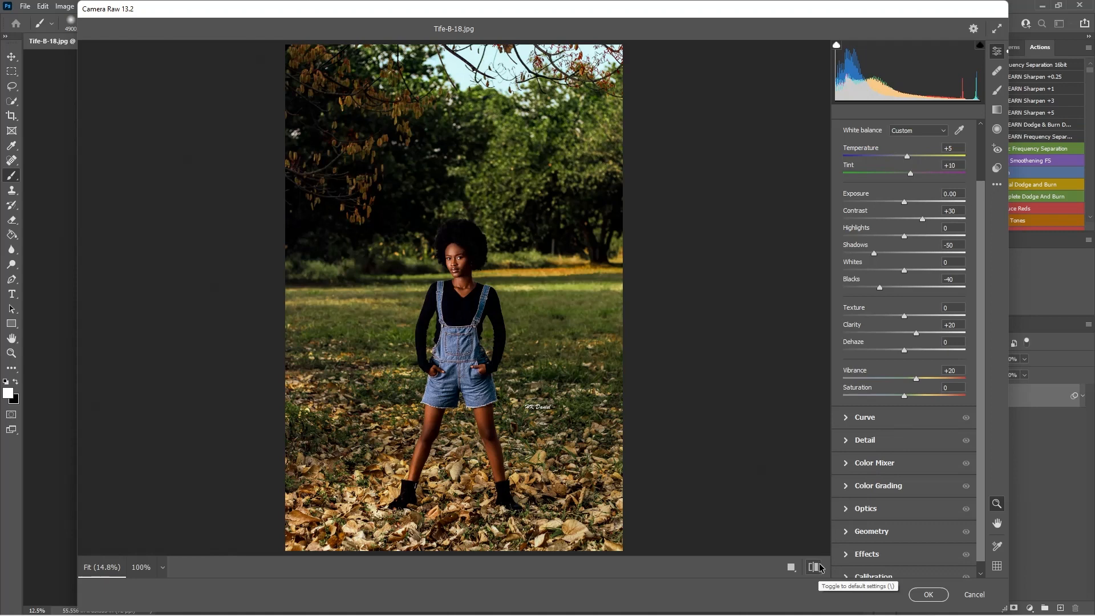
scroll(855, 221, up, 3)
- Close the basic adjustments and open the curve adjustment in point curve mode
click(854, 184)
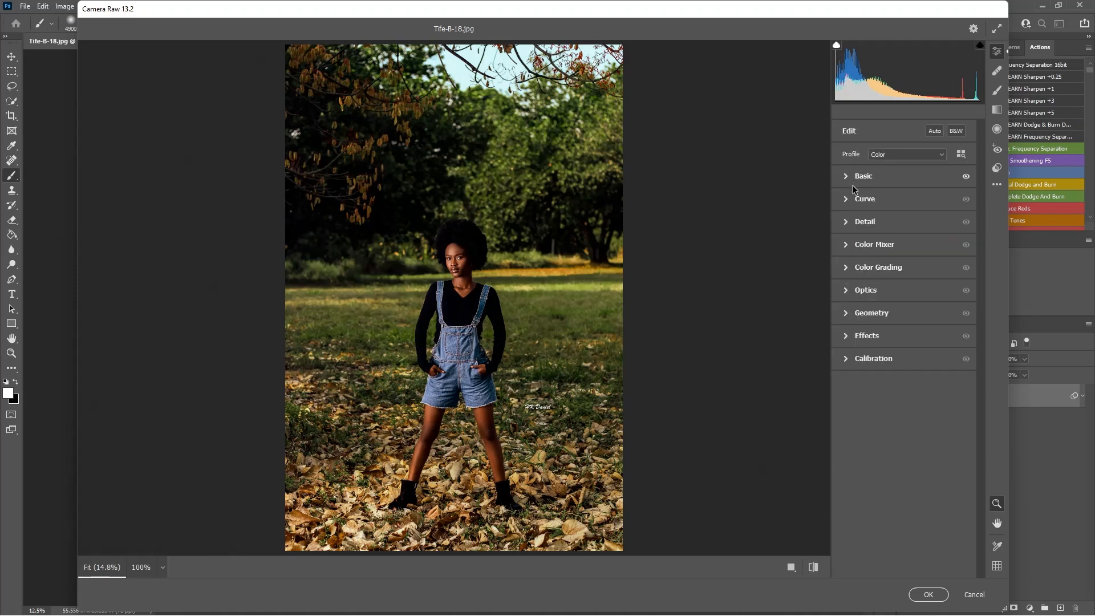
click(854, 198)
click(883, 217)
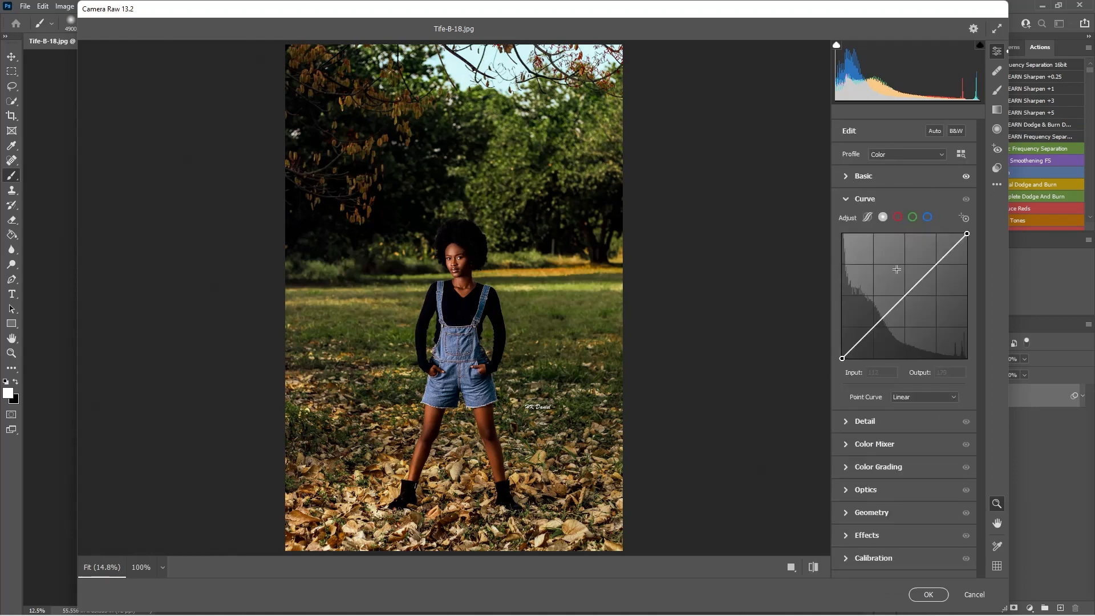
click(875, 327)
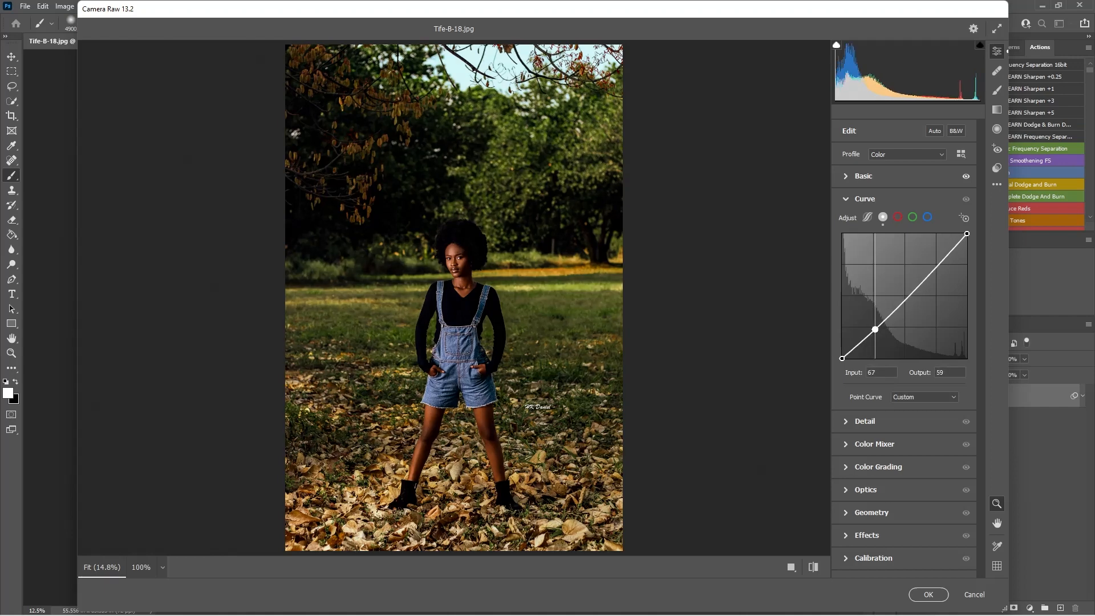
drag(944, 374, 930, 372)
text(15)
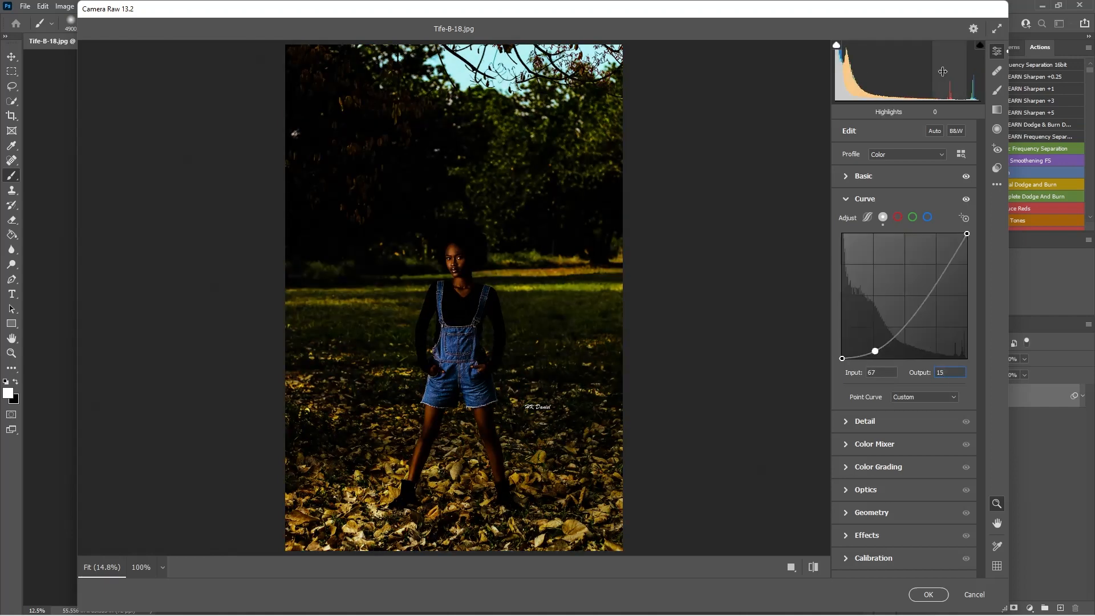
drag(875, 350, 878, 329)
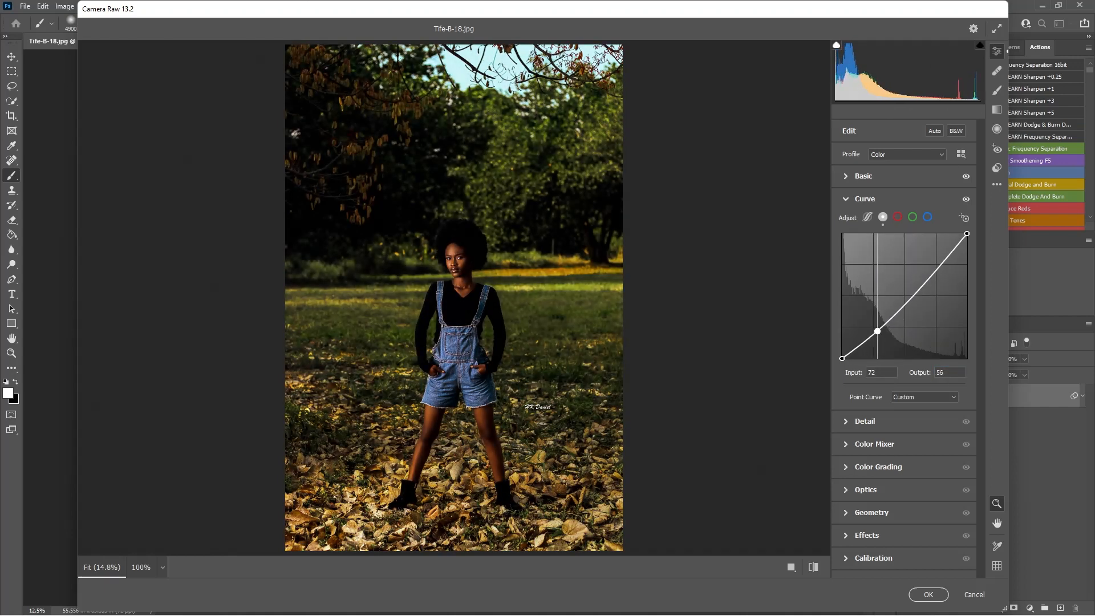
double_click(877, 329)
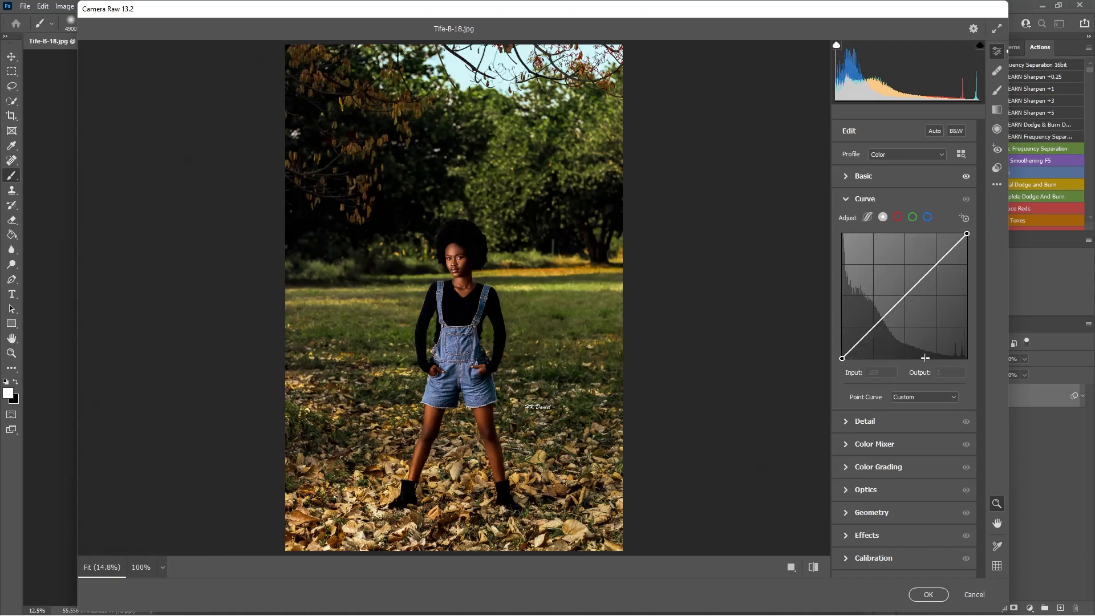
- Add a point to the lower part of the point curve at input 68 and output 58, then close the curve settings
click(874, 329)
drag(947, 370, 876, 330)
text(15)
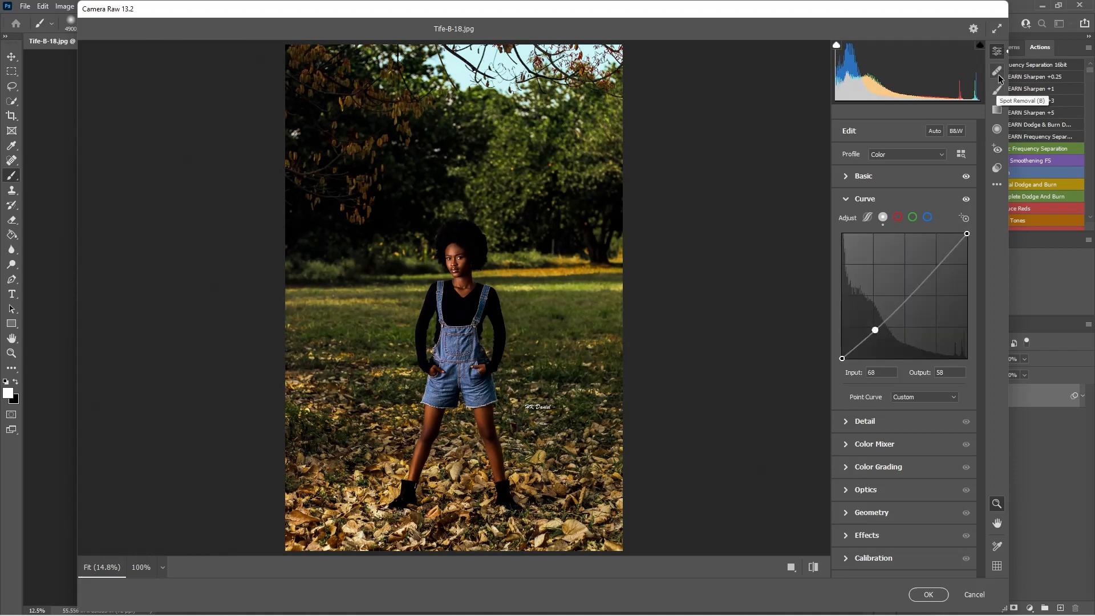
click(846, 199)
- Set the Color Mixer hue of the reds to +50 and of the yellows to -100
click(846, 244)
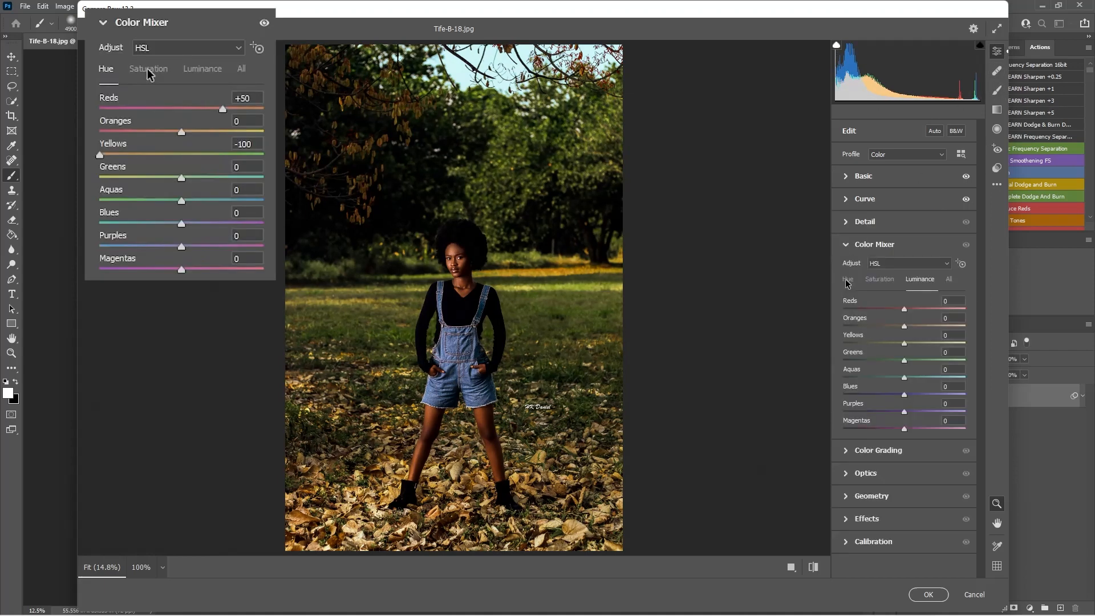
click(848, 280)
drag(904, 308, 935, 308)
drag(904, 343, 839, 349)
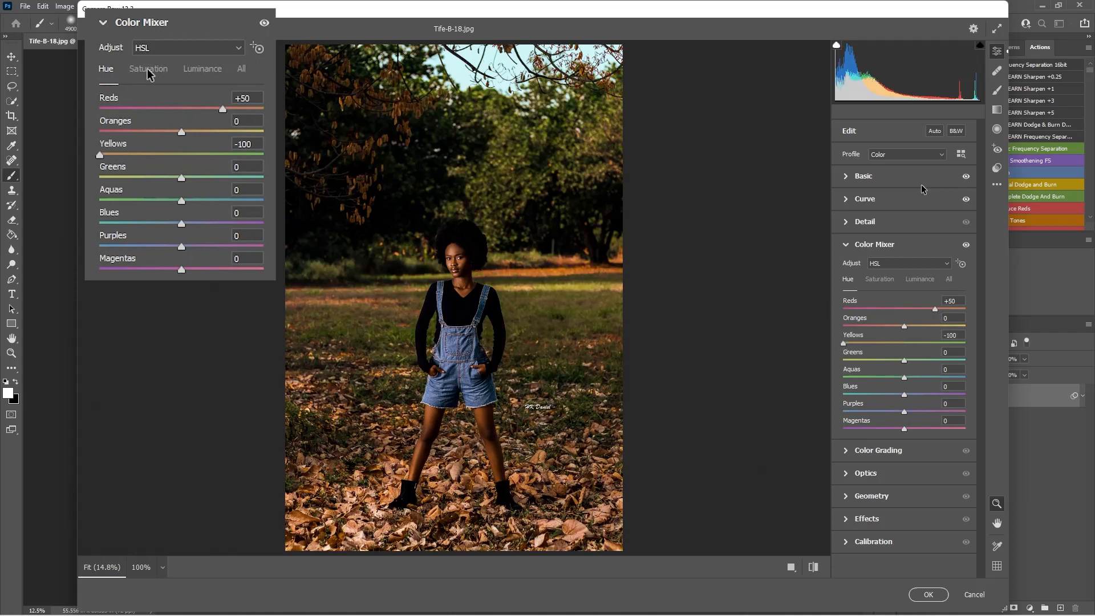
- Set the Color Mixer saturation of oranges to -25 and of yellows, greens, aquas, blues, purples and magentas to -100
click(880, 279)
drag(904, 327, 843, 344)
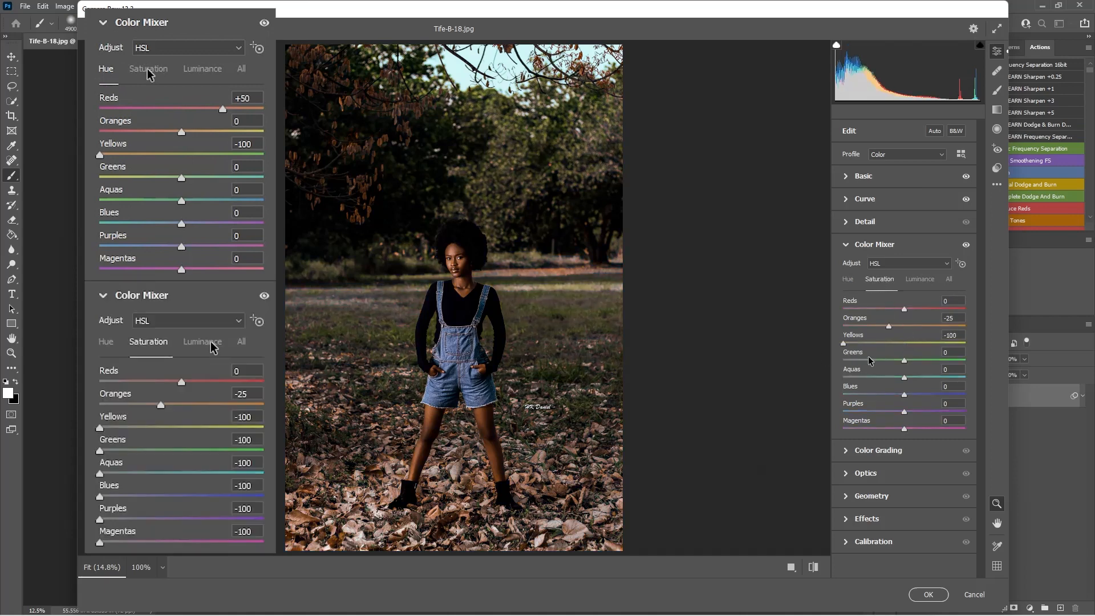
drag(904, 360, 821, 364)
drag(904, 378, 821, 381)
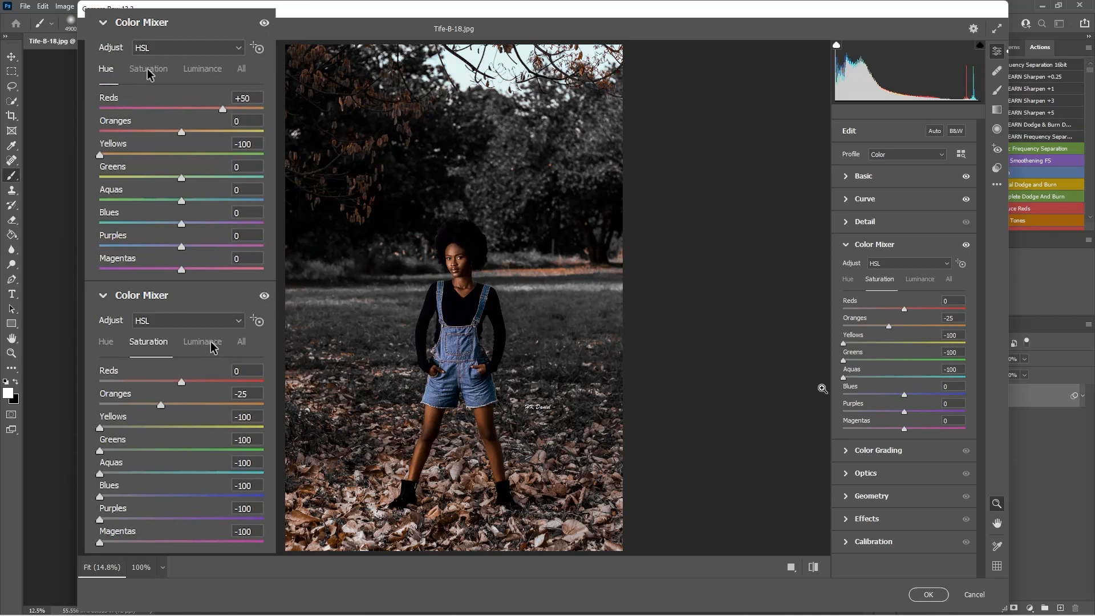
drag(904, 395, 802, 402)
drag(904, 412, 827, 432)
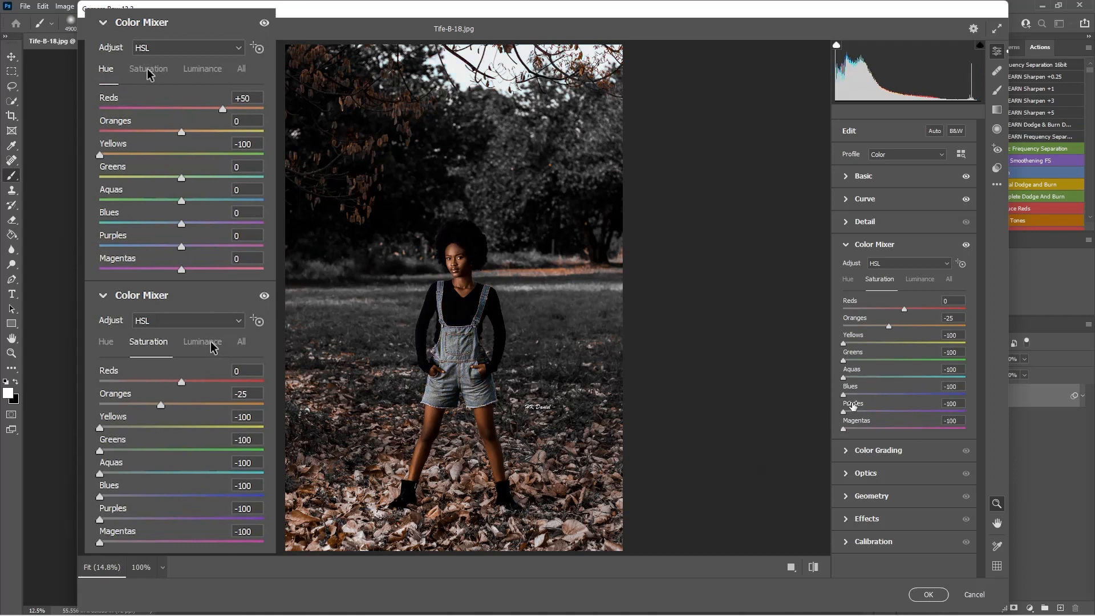
- Set the Color Mixer luminance of all eight colours, from reds to magentas, to +10
click(920, 279)
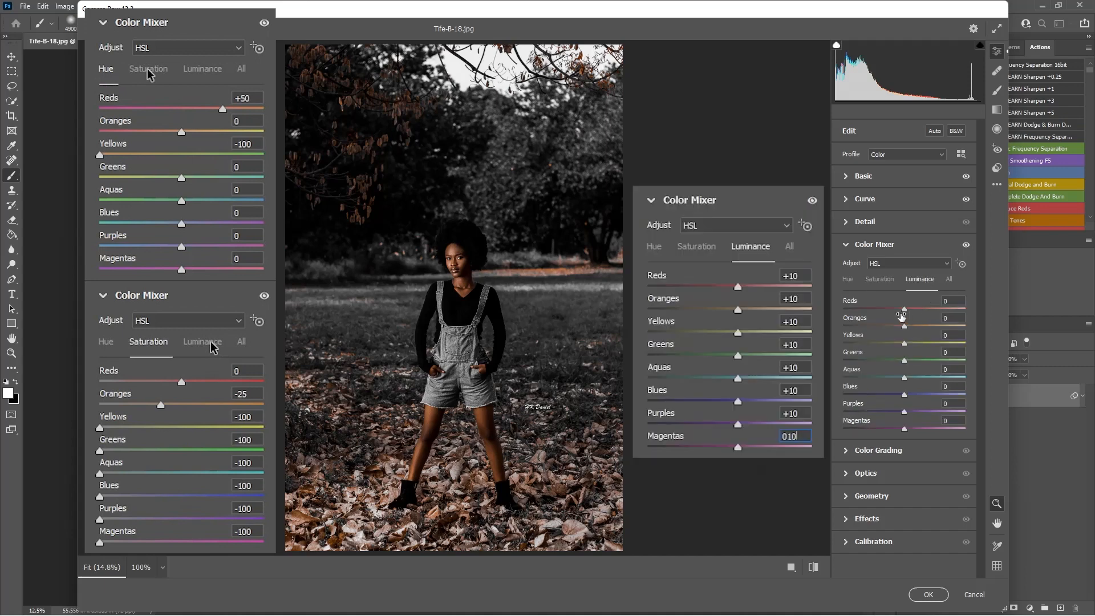
drag(905, 309, 910, 332)
text(10)
key(Return)
click(950, 352)
text(10)
key(Return)
click(962, 370)
text(10)
key(Tab)
text(10)
key(Tab)
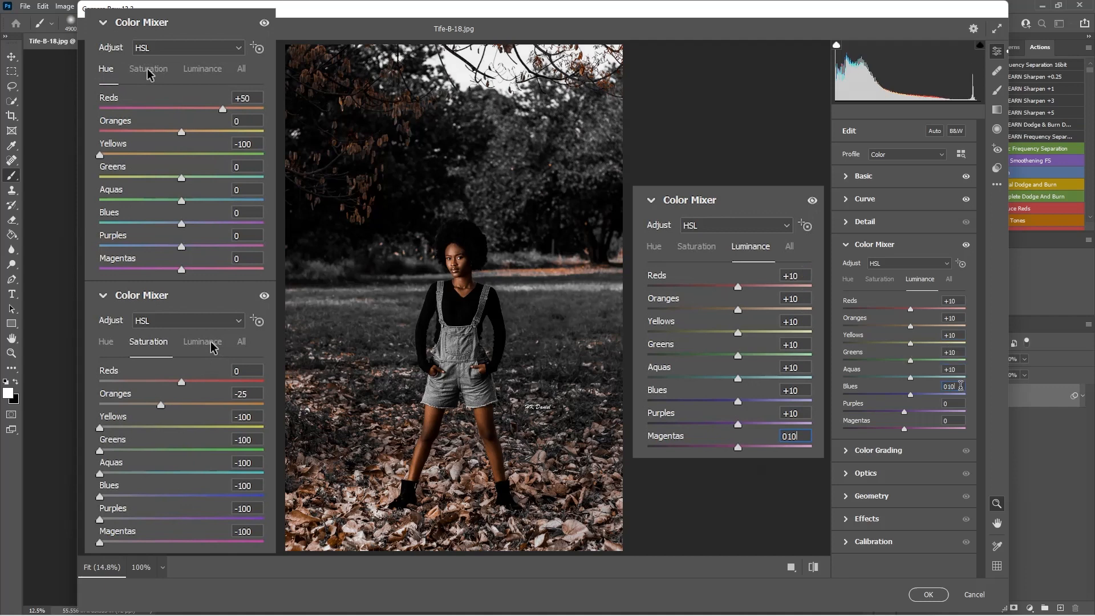
text(10)
key(Tab)
text(10)
click(851, 245)
- Colour grade the highlights with a hue of 30 and a saturation of 5
click(847, 268)
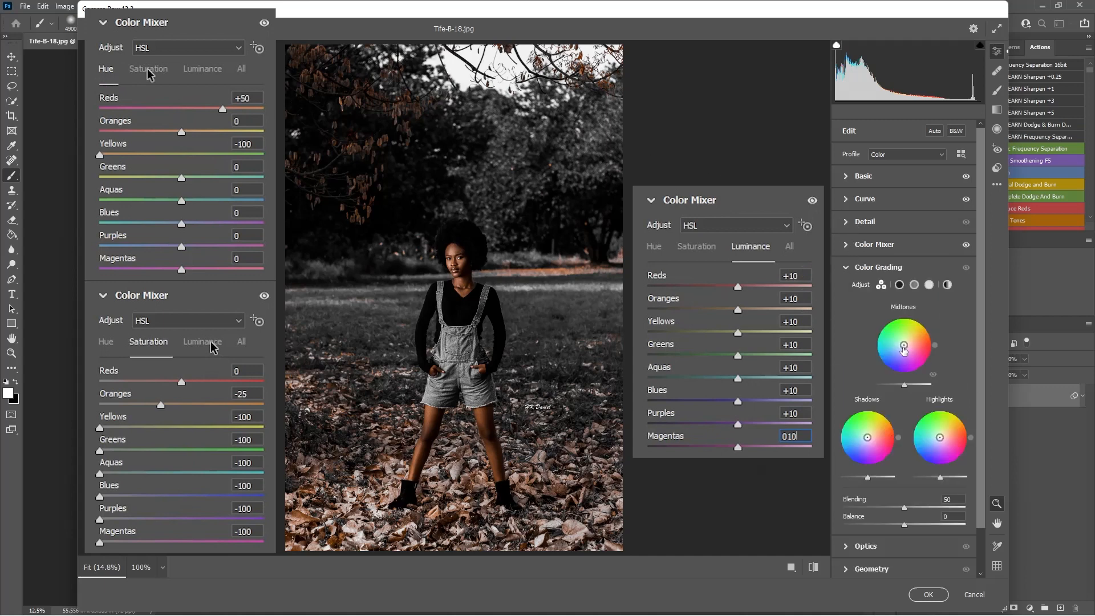
click(929, 285)
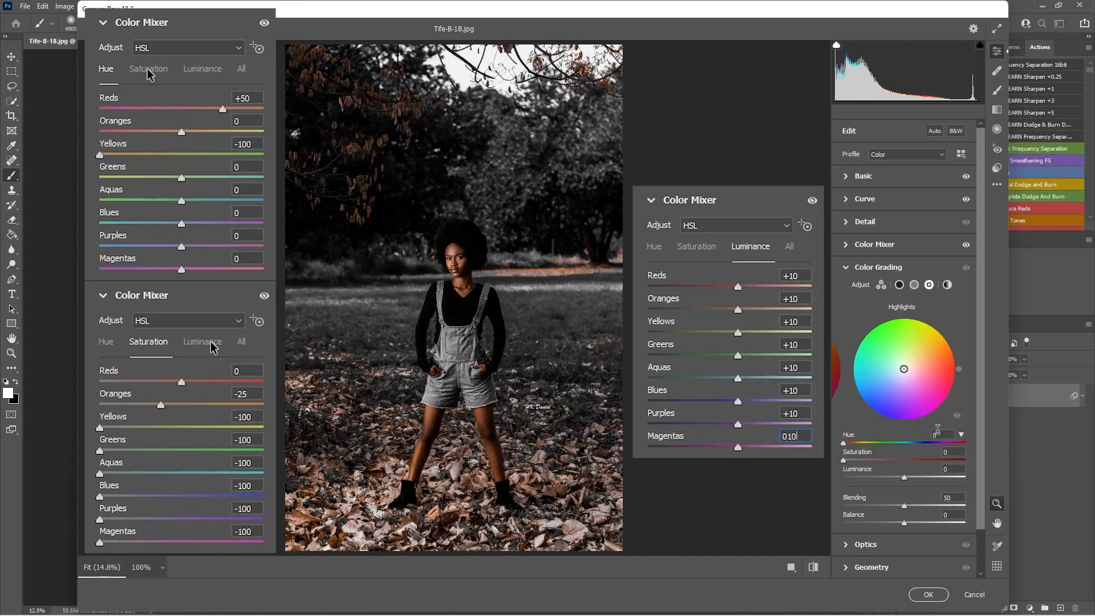
click(932, 435)
text(30)
key(Tab)
text(5)
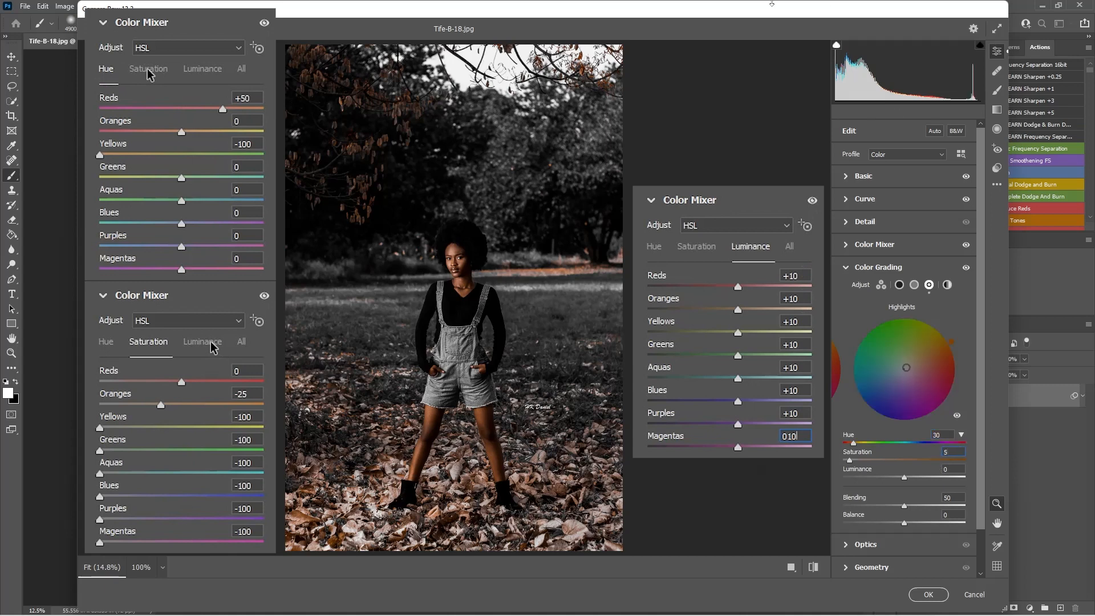
scroll(983, 486, down, 1)
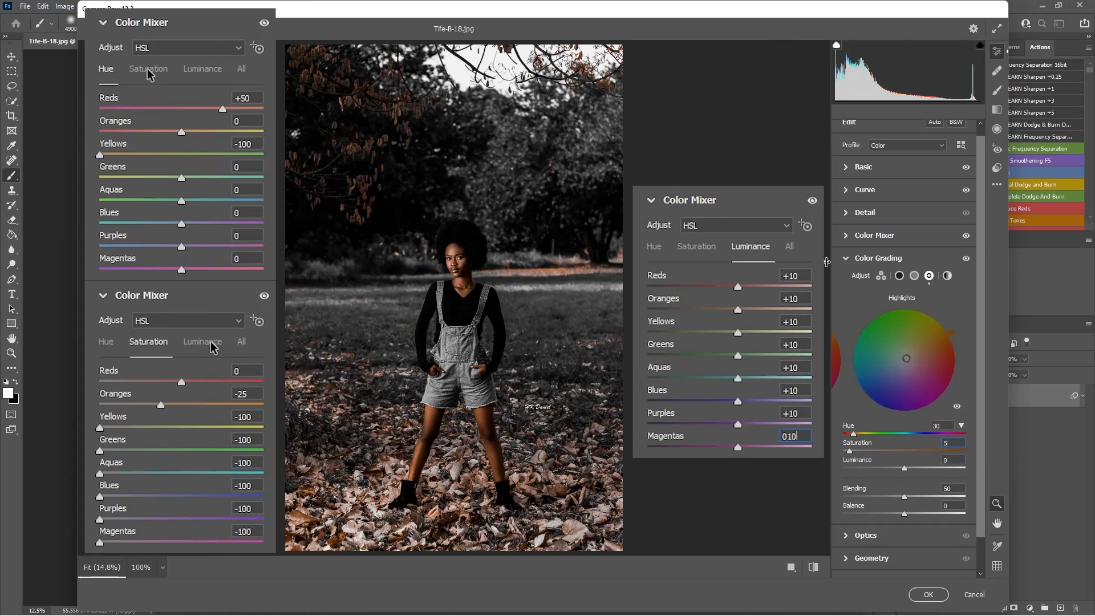
click(847, 260)
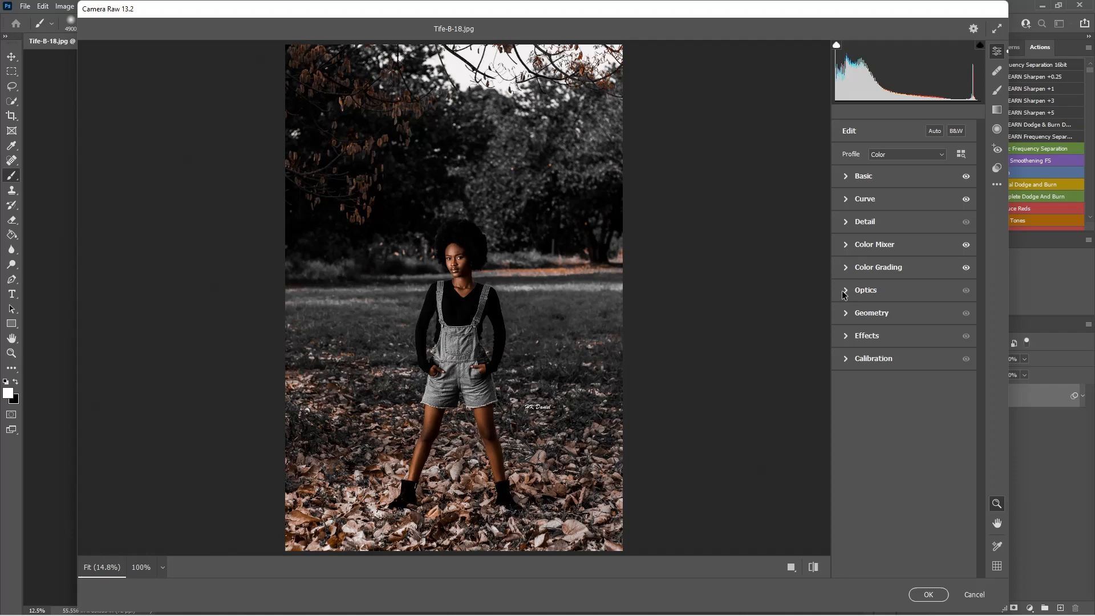
- Darken the photo's edges by setting the optics vignette to -70, and show its midpoint setting
click(844, 291)
drag(904, 340, 862, 345)
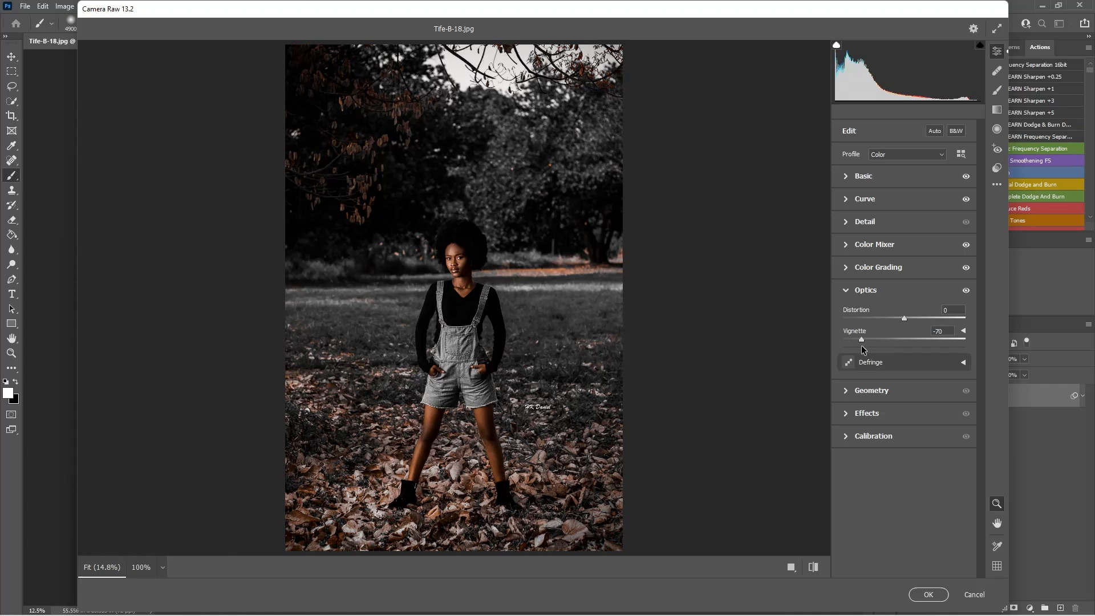
click(963, 331)
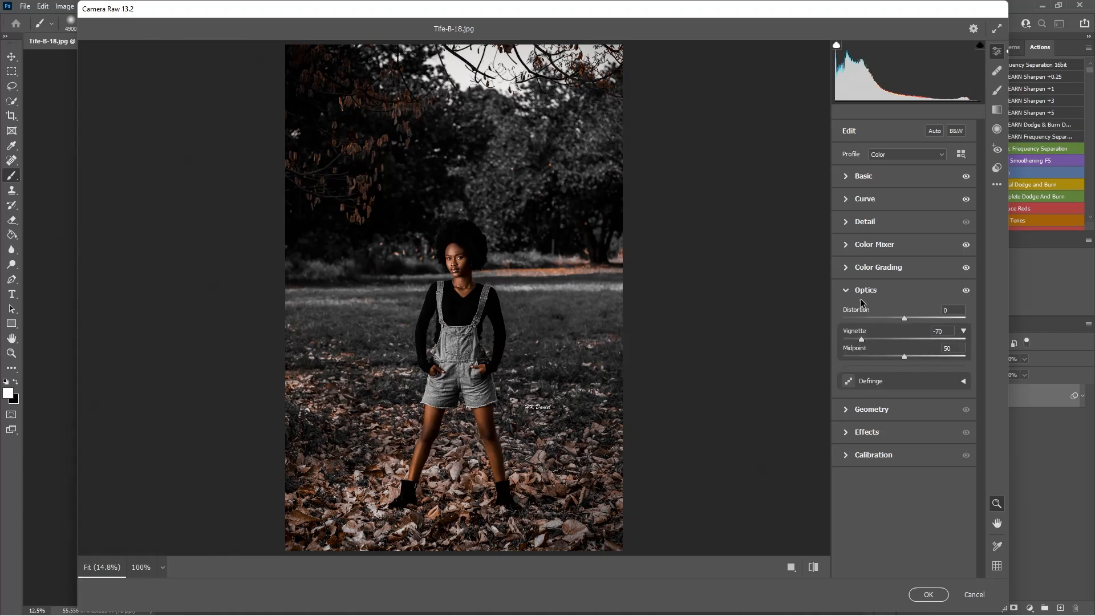
click(845, 289)
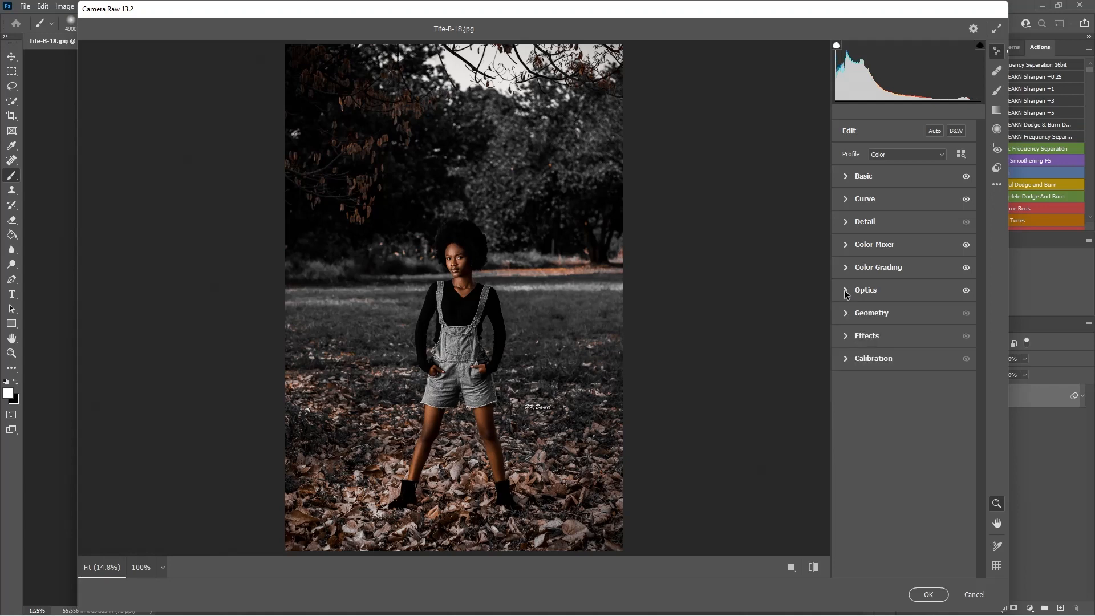
- Set the green primary hue to +100 in the calibration and compare the edited photo with its default settings
click(846, 357)
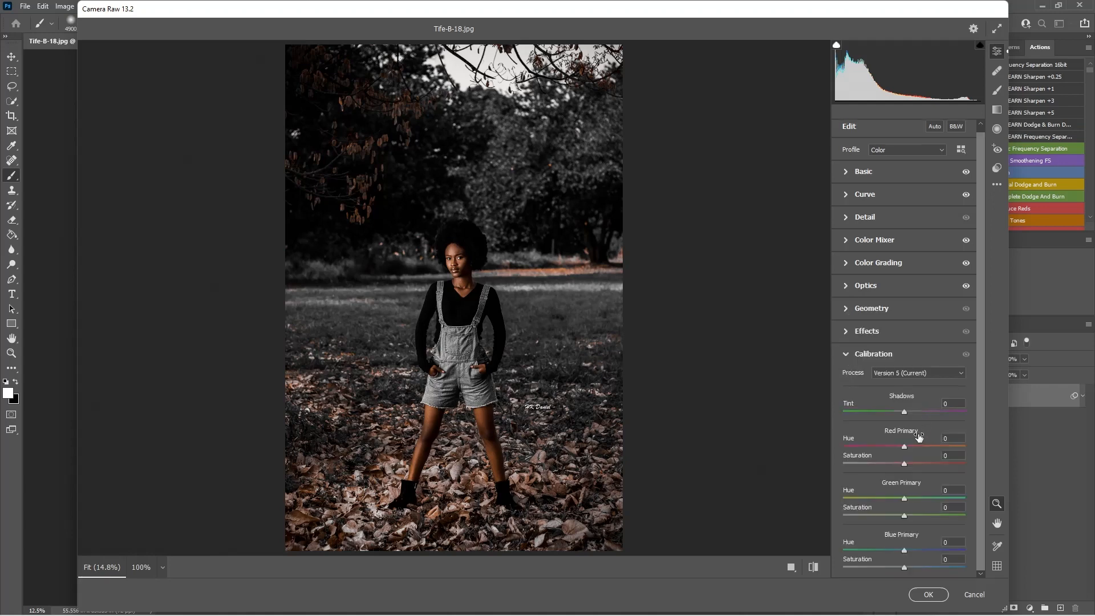
drag(904, 499, 1005, 500)
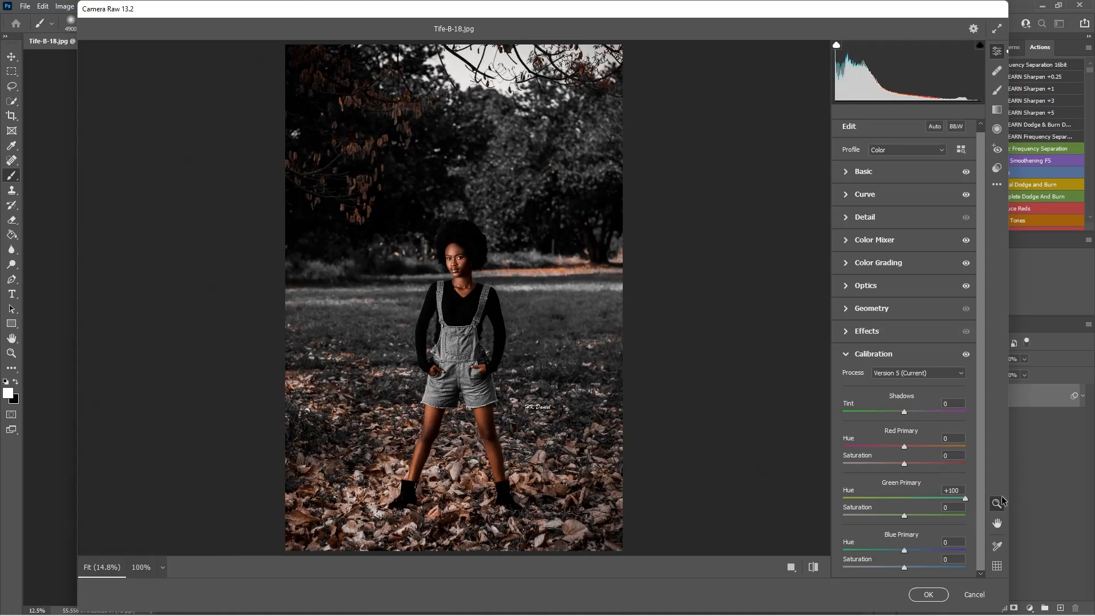
click(845, 355)
click(812, 566)
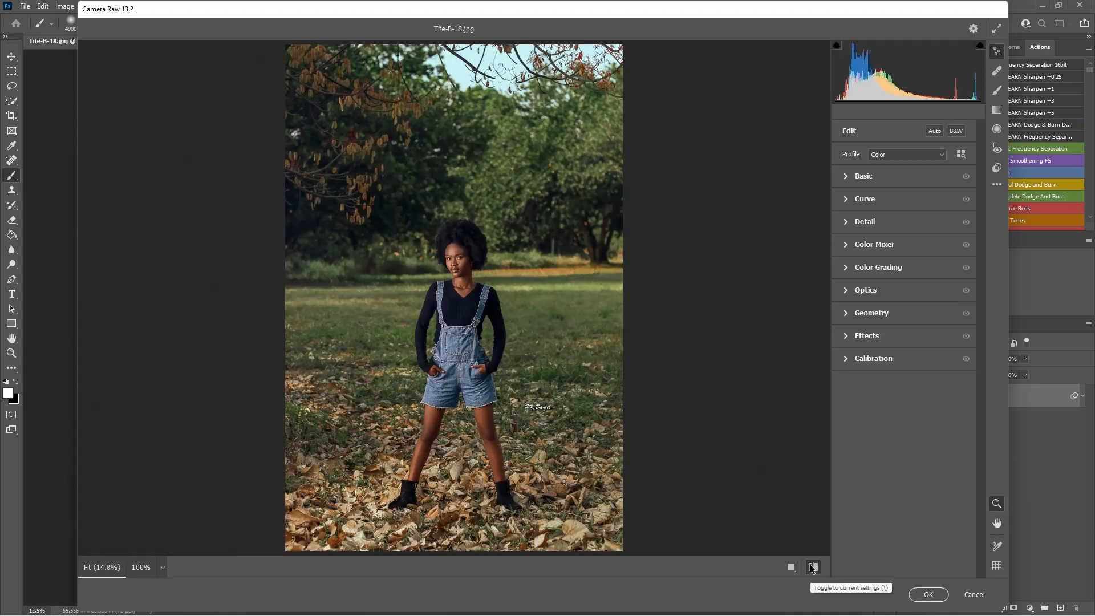
click(813, 567)
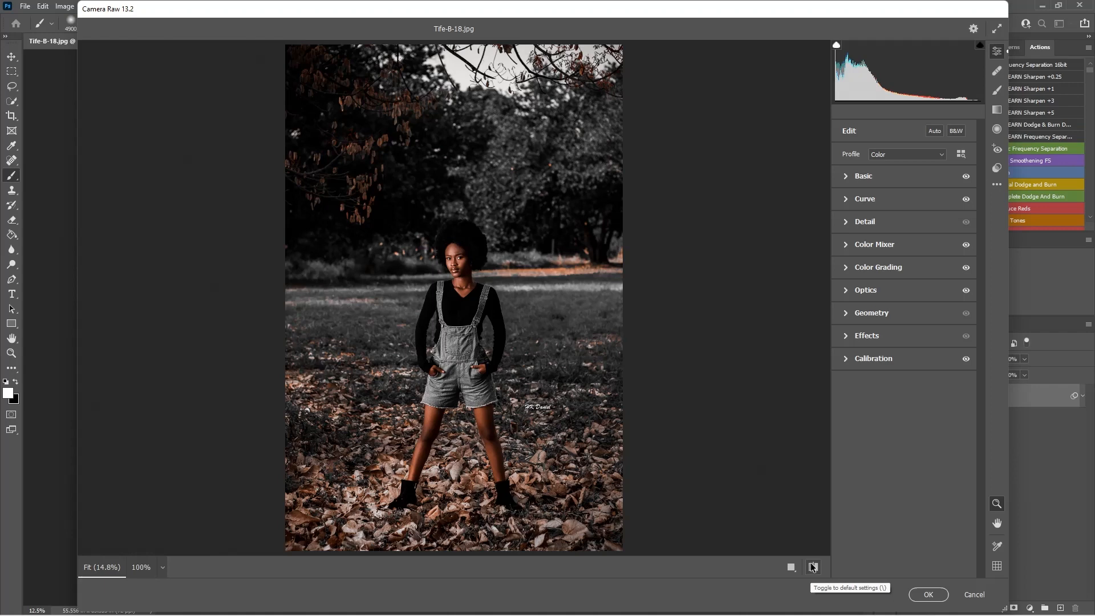
- Save the current edit settings as a preset named HK GREEN BLACK
click(997, 184)
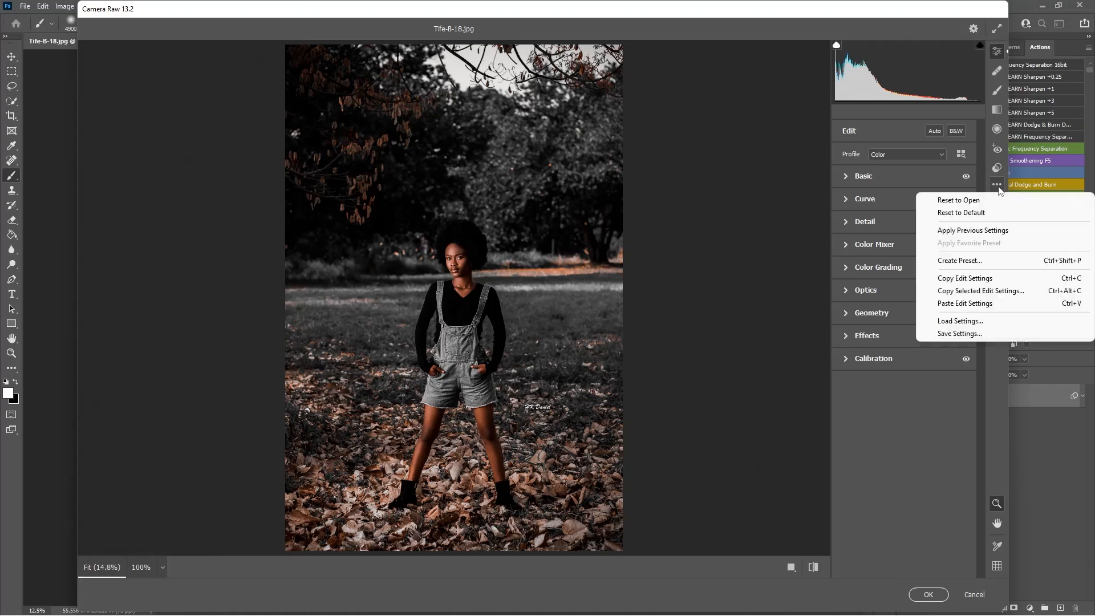
click(970, 259)
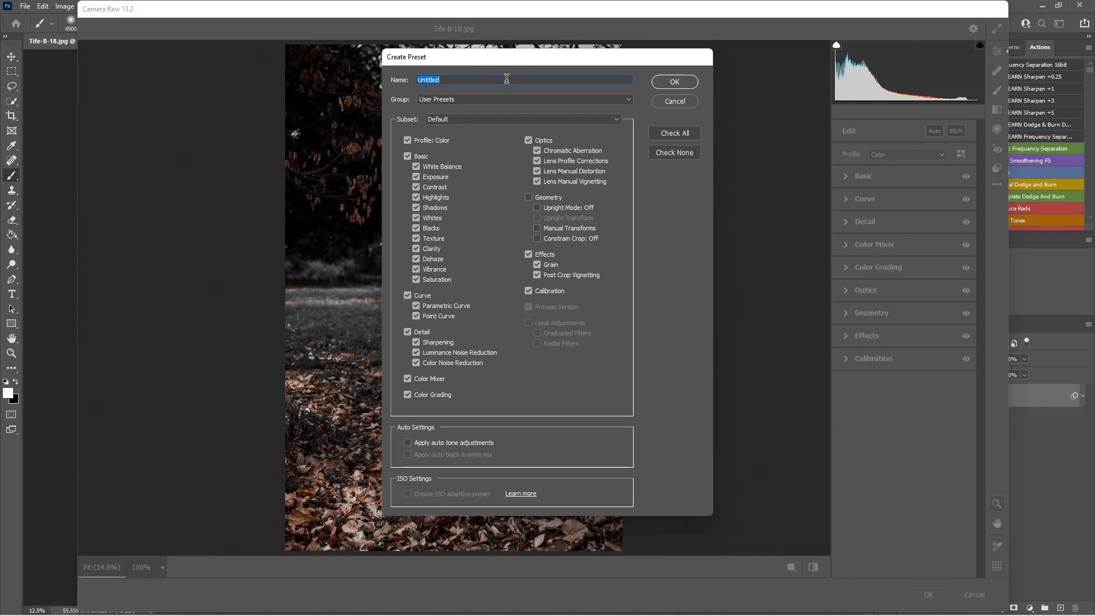
text(HK GREEN BLACK)
click(675, 83)
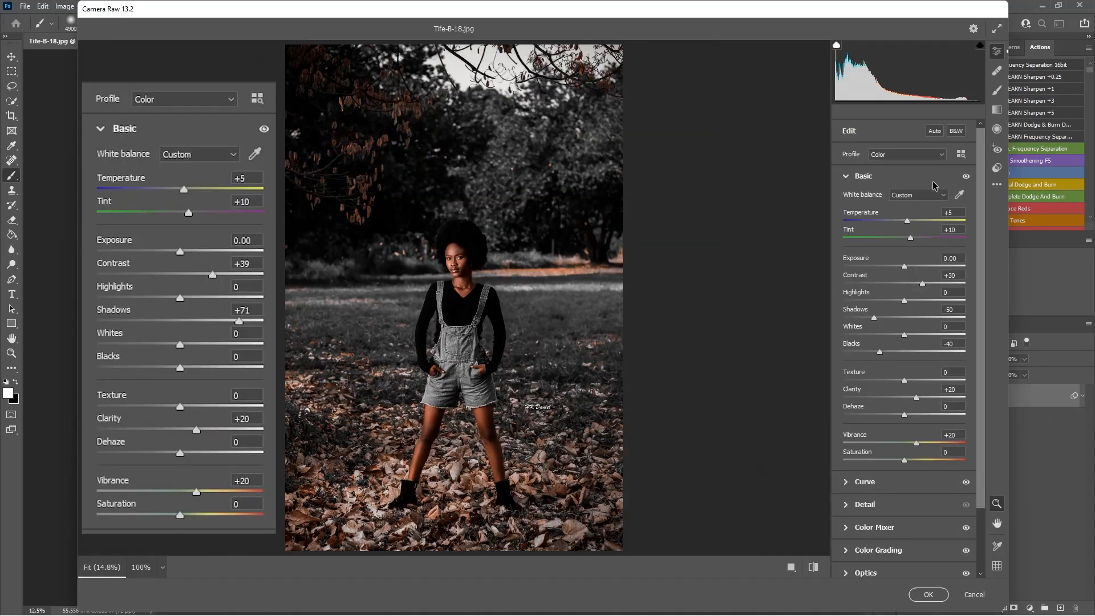
- Reset the basic blacks and shadows to 0 and compare the photo with its default settings
double_click(880, 351)
double_click(881, 318)
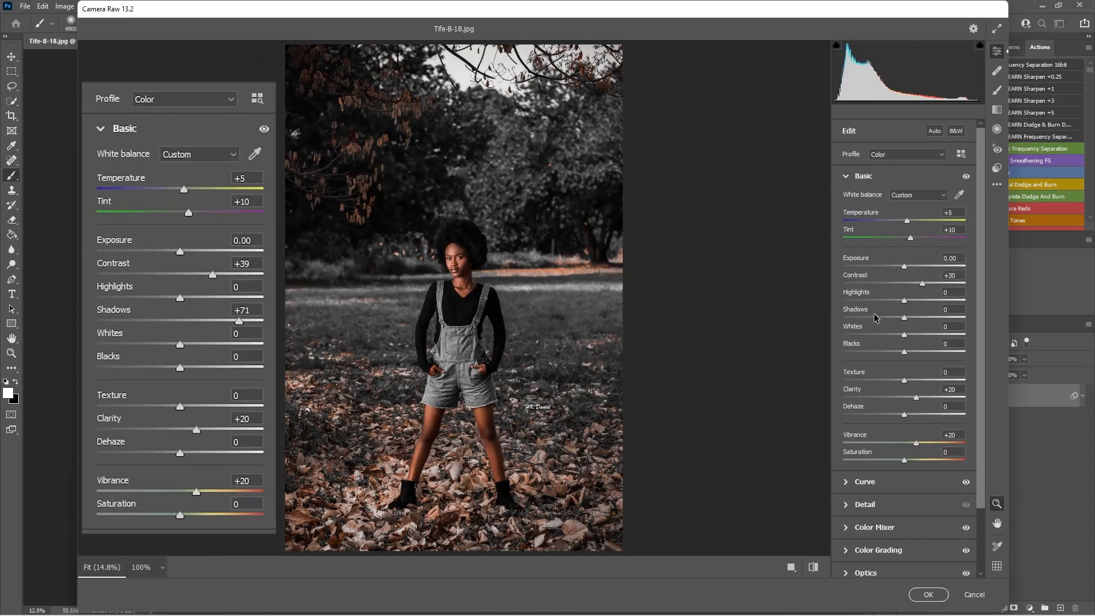
click(813, 567)
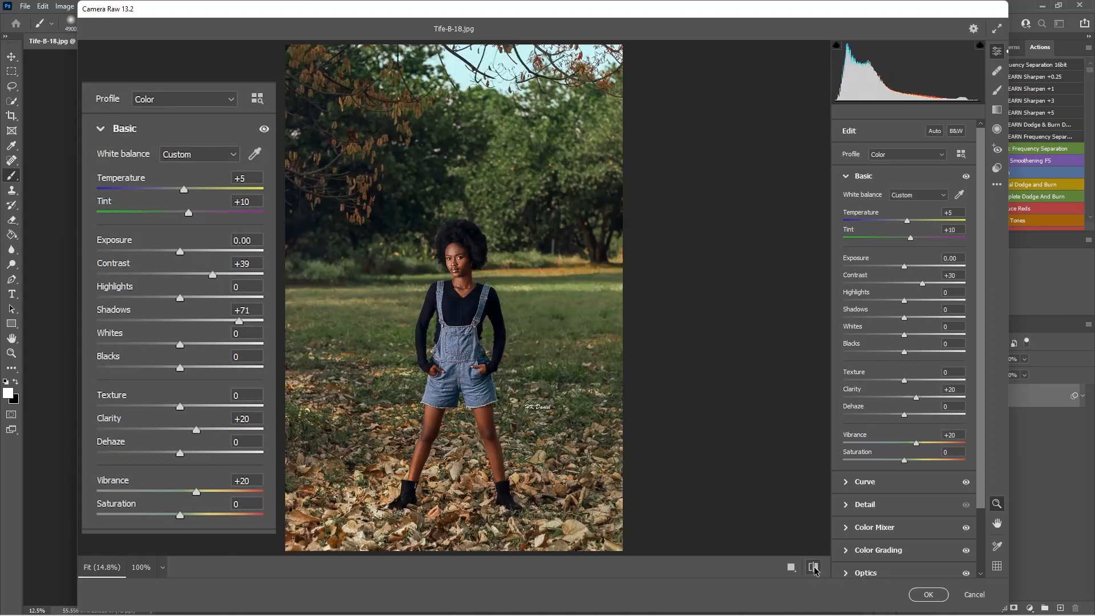
- Set the basic shadows to +71 and contrast to +39, and compare the edited photo with its default settings
click(814, 567)
click(813, 567)
click(813, 567)
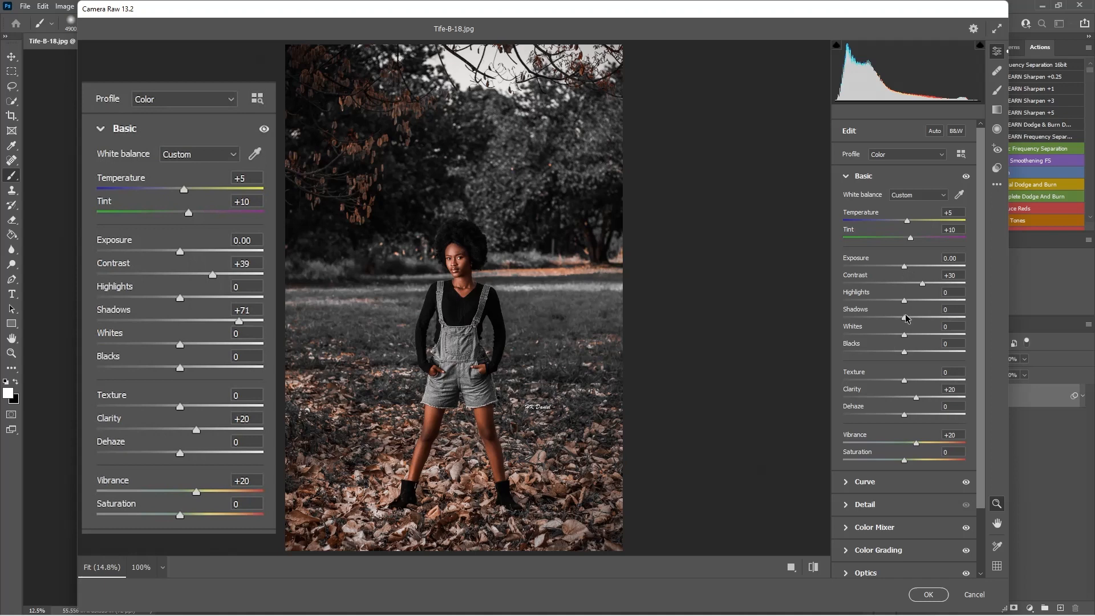
drag(906, 317, 948, 318)
drag(922, 283, 929, 285)
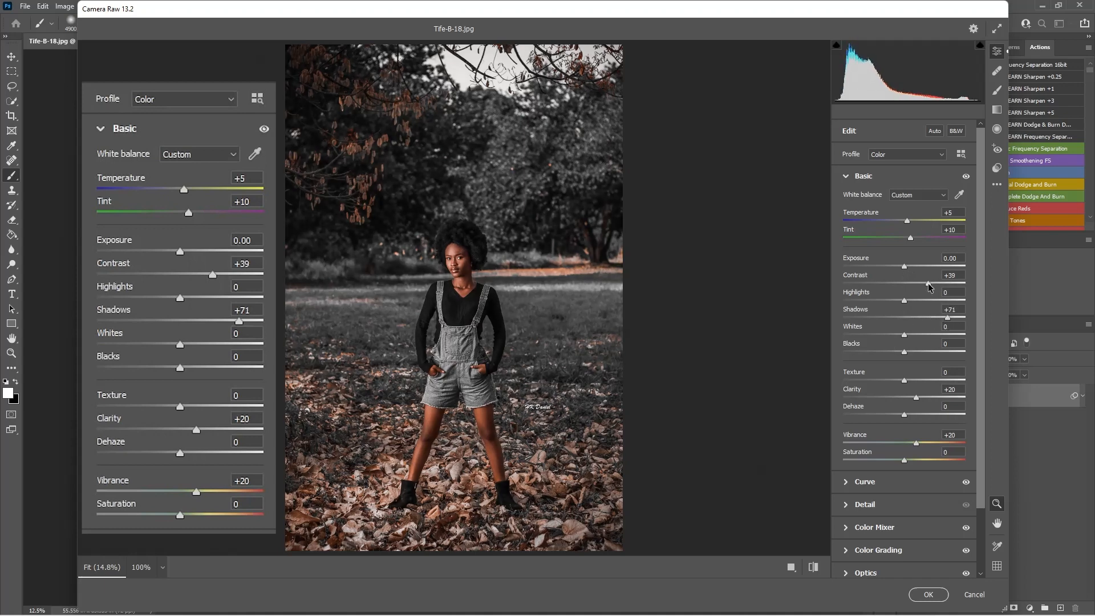
click(814, 568)
click(814, 567)
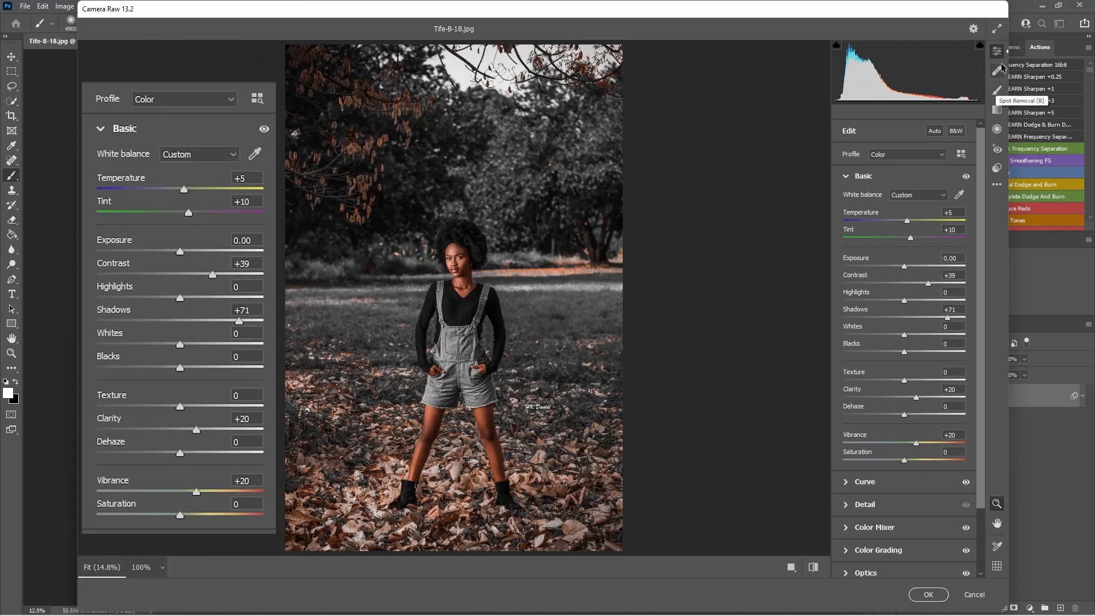
- Save the current edit settings as a preset named HK GREEN BLACK 2
click(997, 184)
click(962, 261)
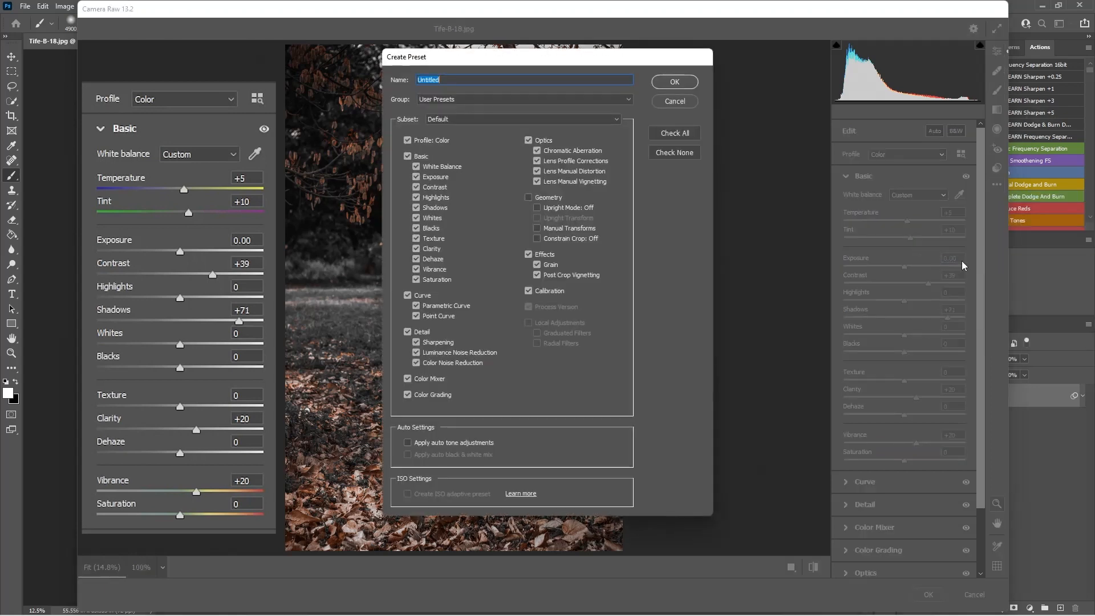
text(hk)
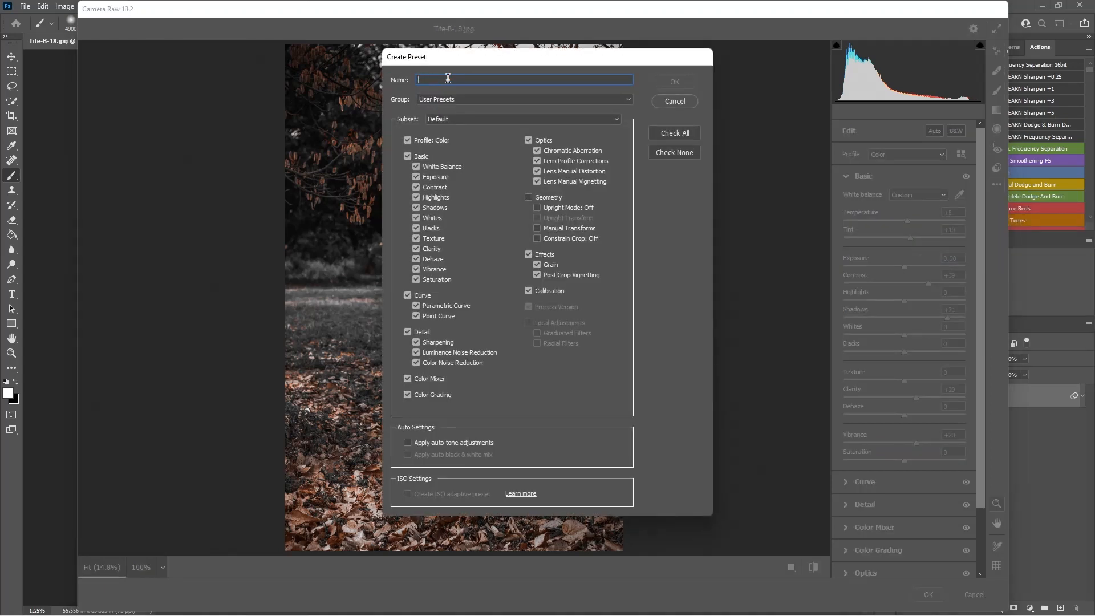
key(BackSpace)
key(BackSpace)
text(HK GREEN BLACK 2)
click(675, 81)
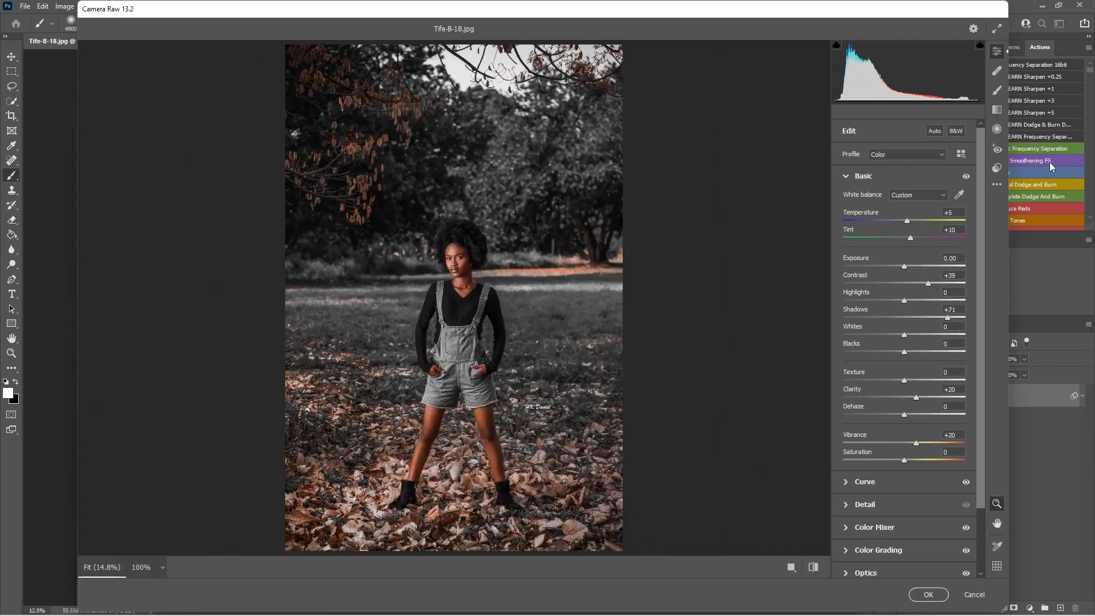
- Apply the Camera Raw edits, compare the photo with its smart filters off and on, and inspect the portrait up close
click(928, 595)
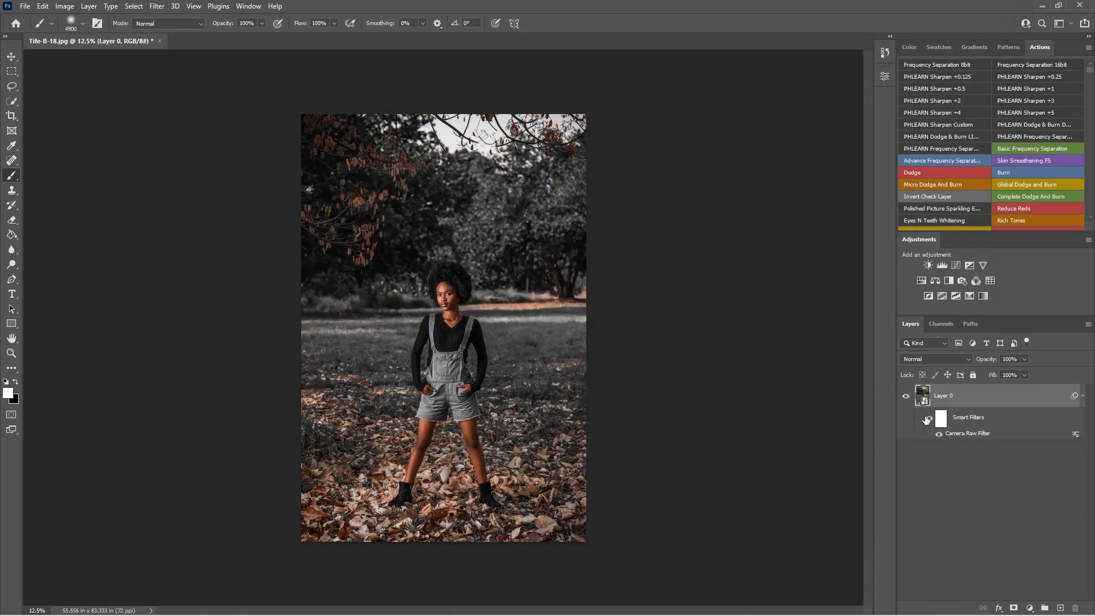
click(927, 419)
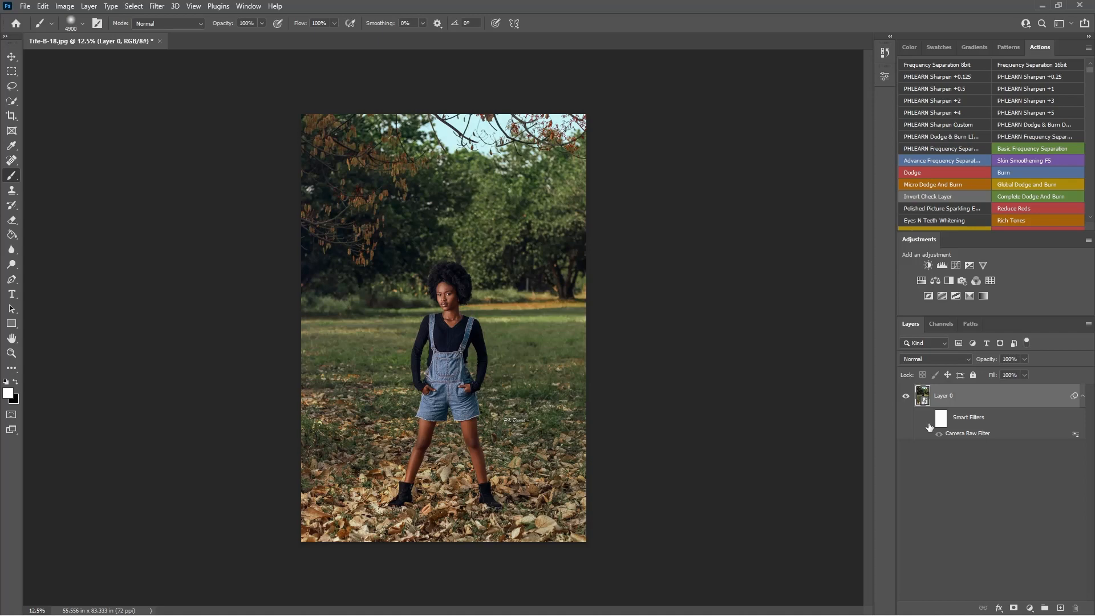
click(928, 420)
key(ctrl+0)
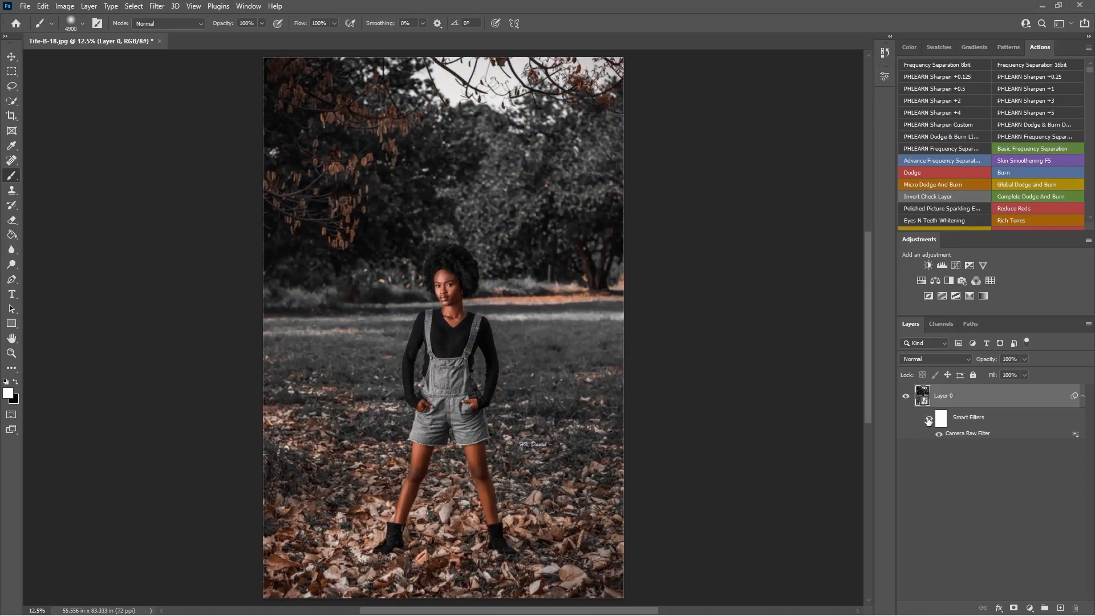
key(ctrl+plus)
key(ctrl+plus)
key(ctrl+plus)
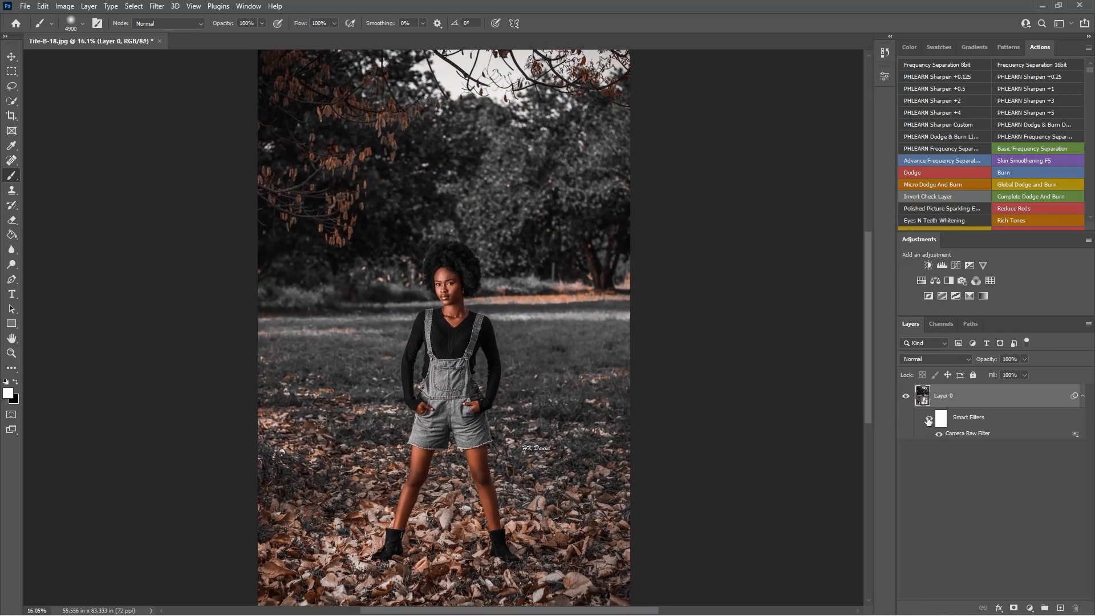
key(ctrl+plus)
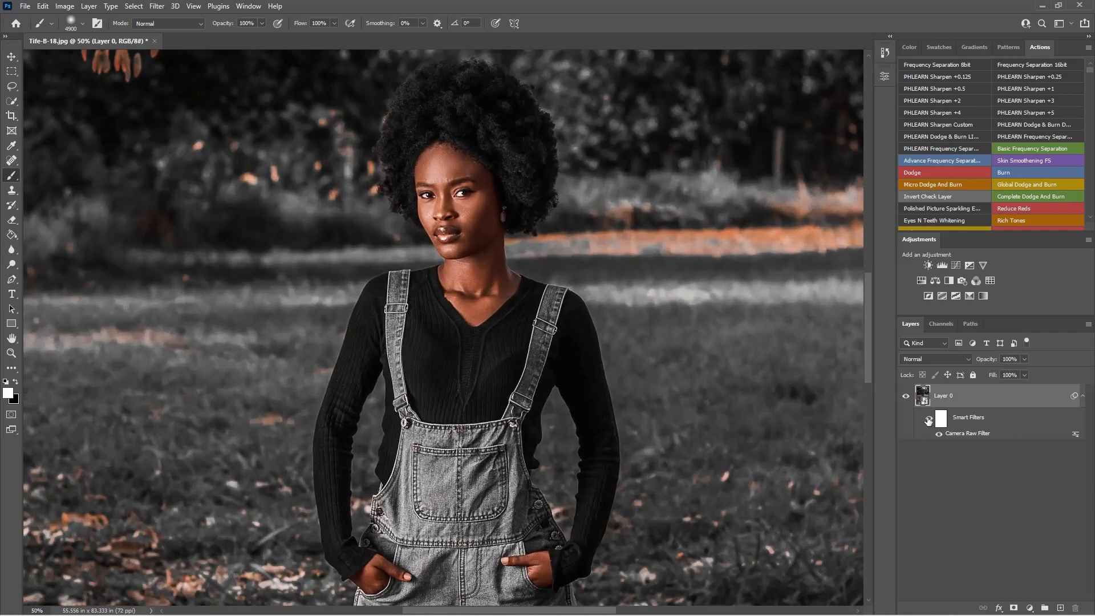
key(ctrl+plus)
key(ctrl+0)
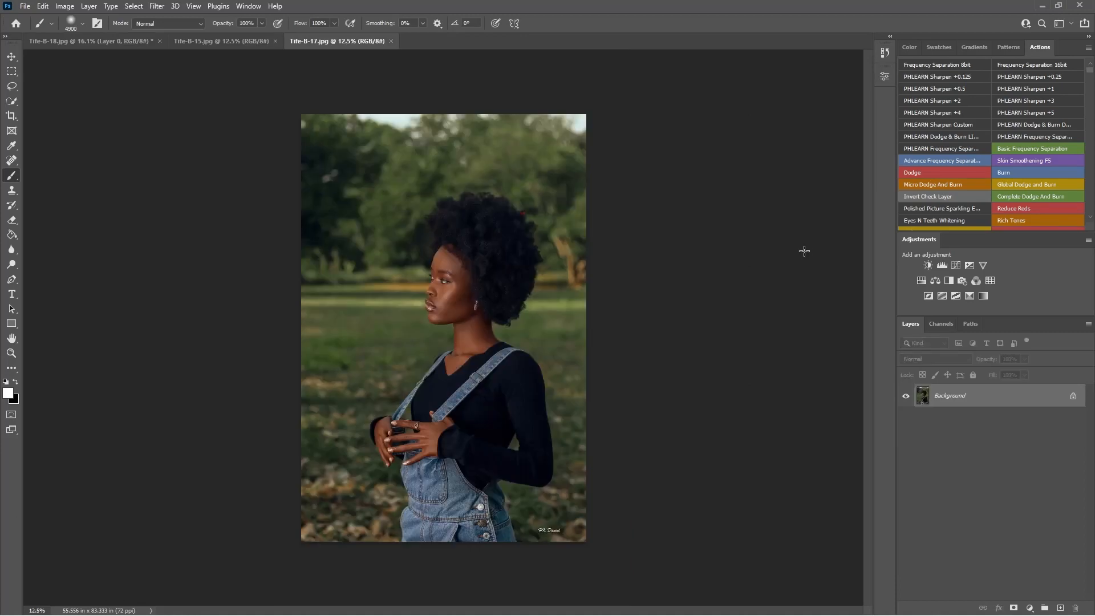
- Convert the side-profile portrait's Background layer to a smart object and apply the HK GREEN BLACK 2 preset with the Camera Raw filter
right_click(1018, 396)
click(1019, 471)
click(157, 7)
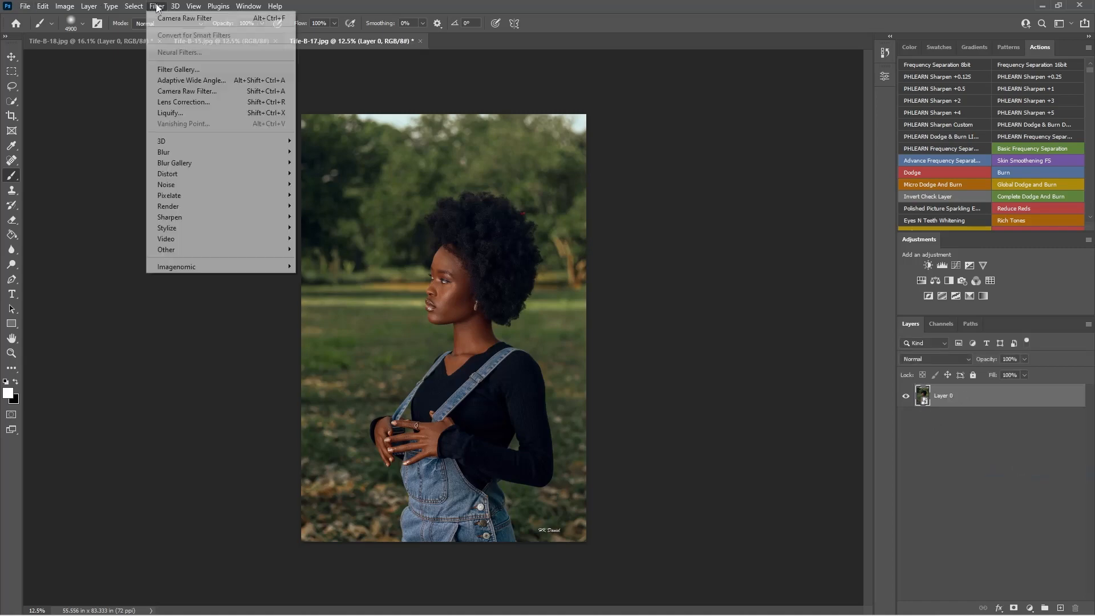
click(208, 94)
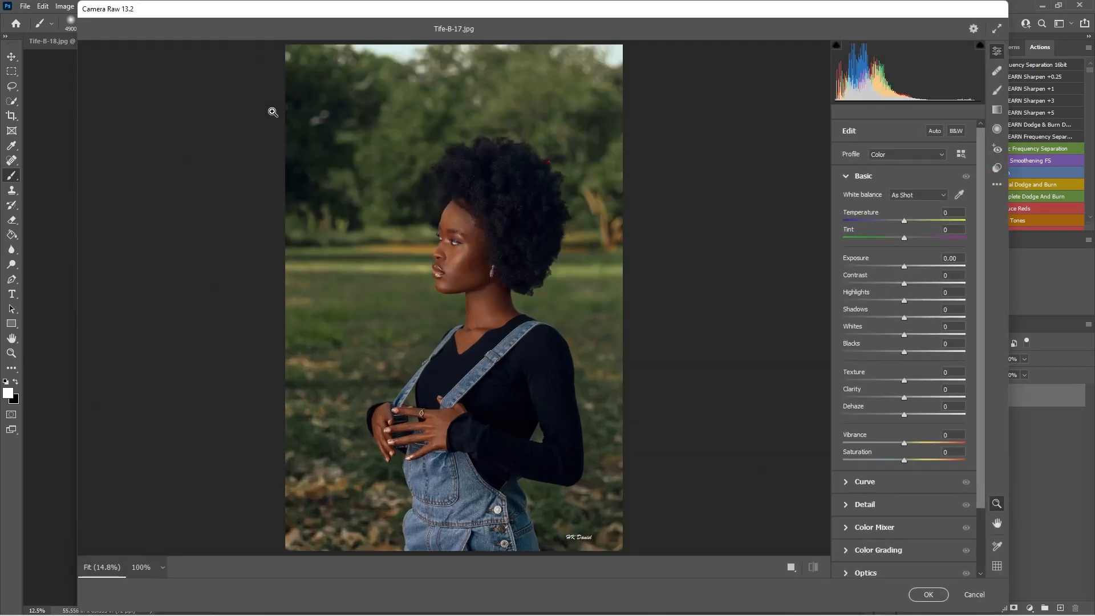
click(997, 168)
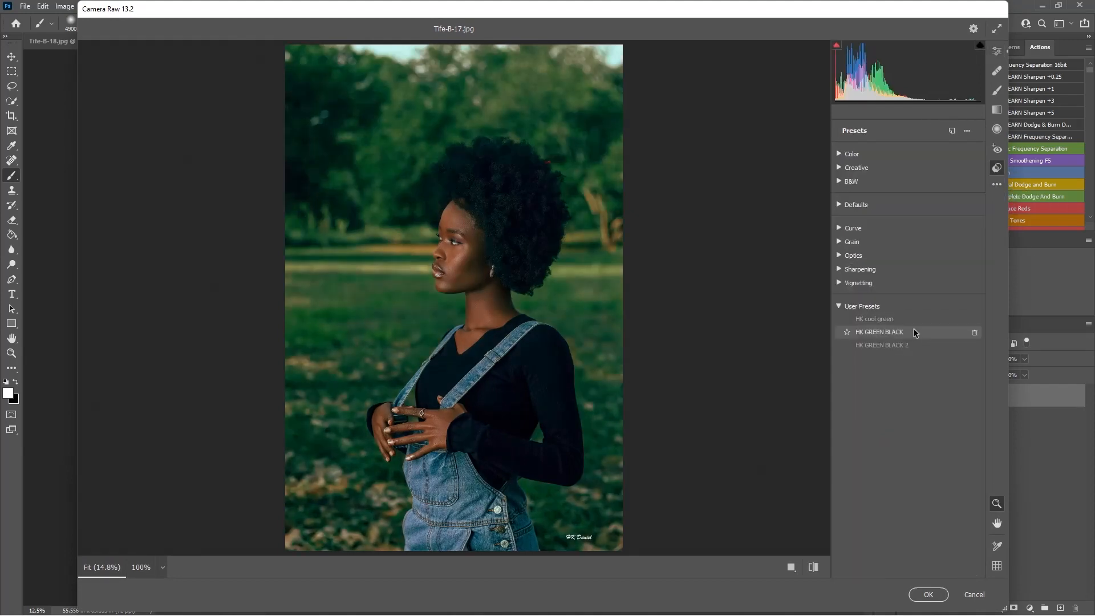
click(916, 344)
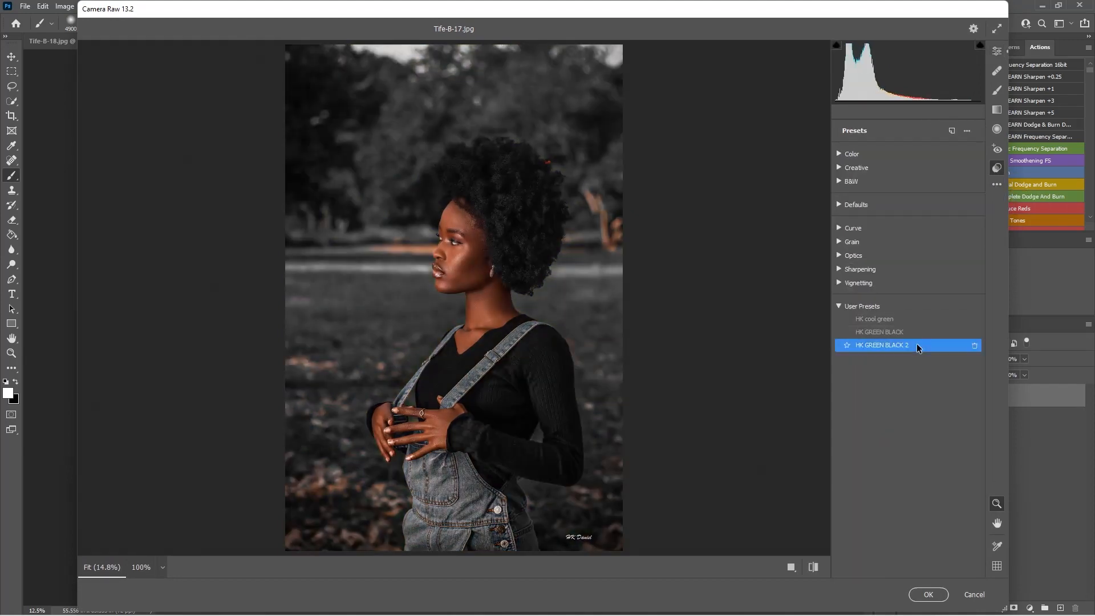
click(933, 593)
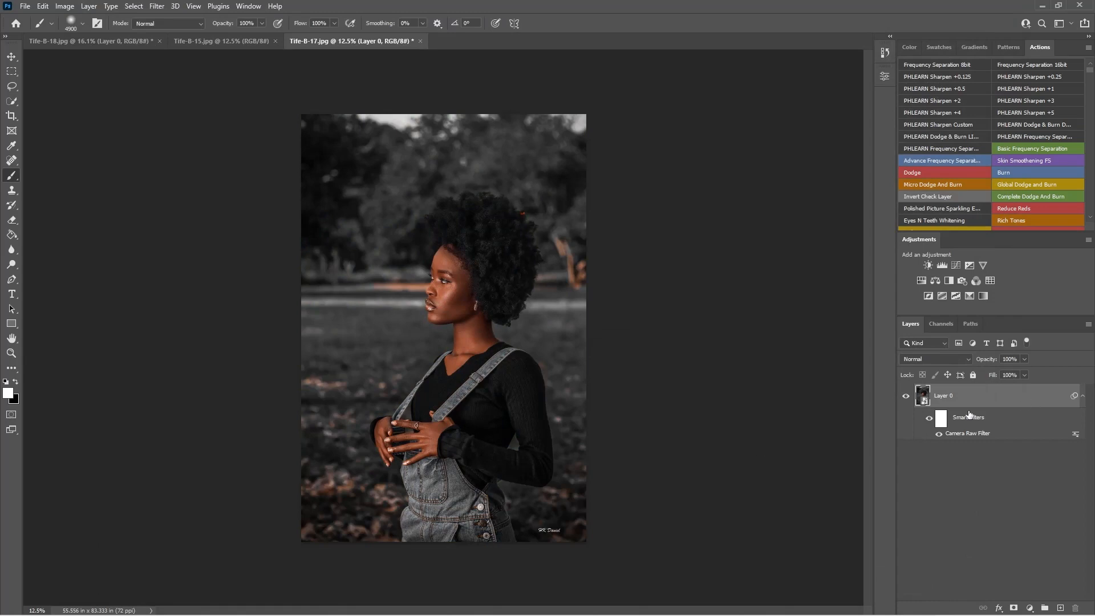
- Switch to Tife-B-15.jpg, duplicate its Background layer and convert the copy to a smart object
click(238, 41)
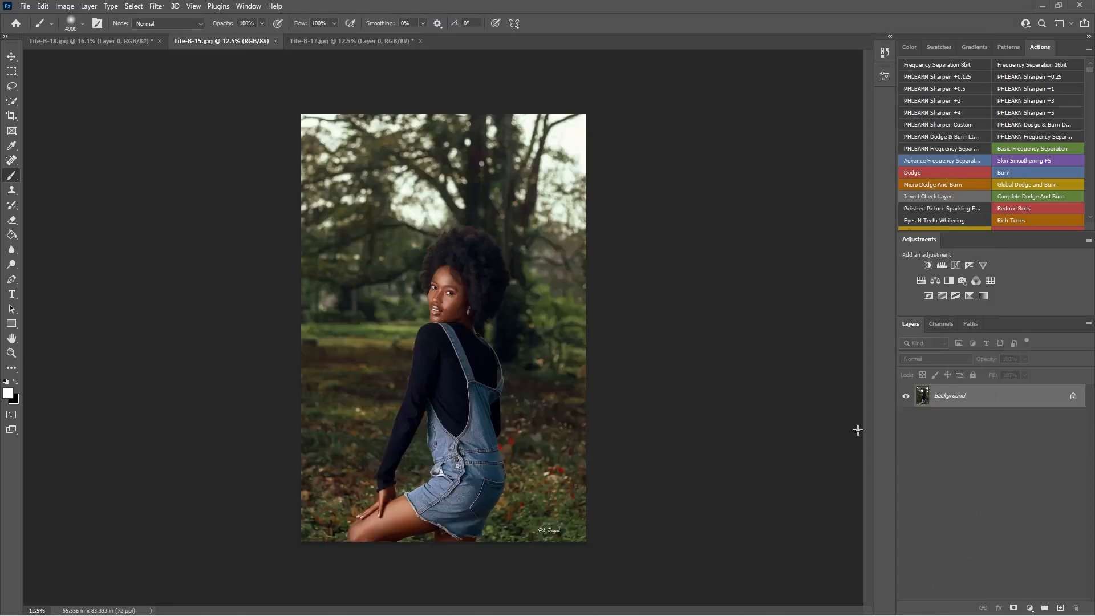
key(ctrl+j)
right_click(980, 405)
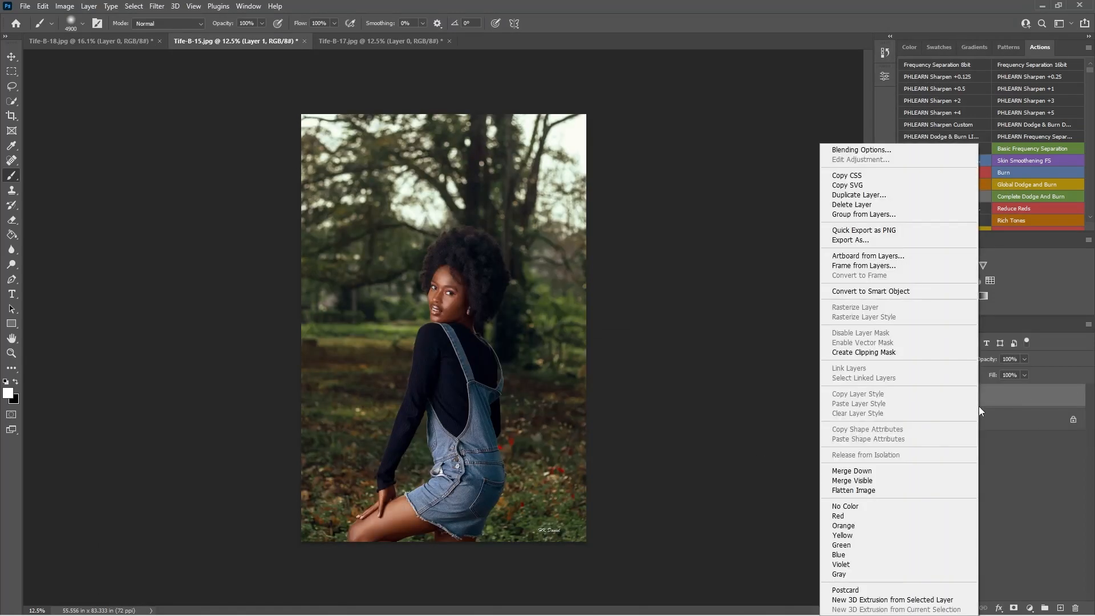
click(929, 310)
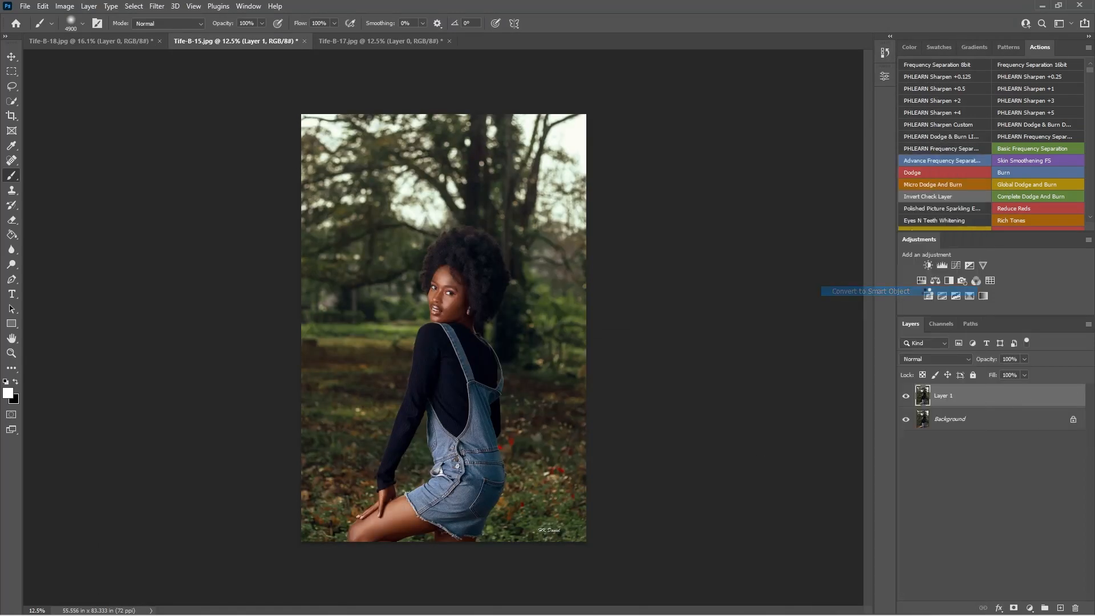
- Apply the HK GREEN BLACK 2 user preset to the duplicated layer with the Camera Raw filter
click(157, 8)
click(186, 92)
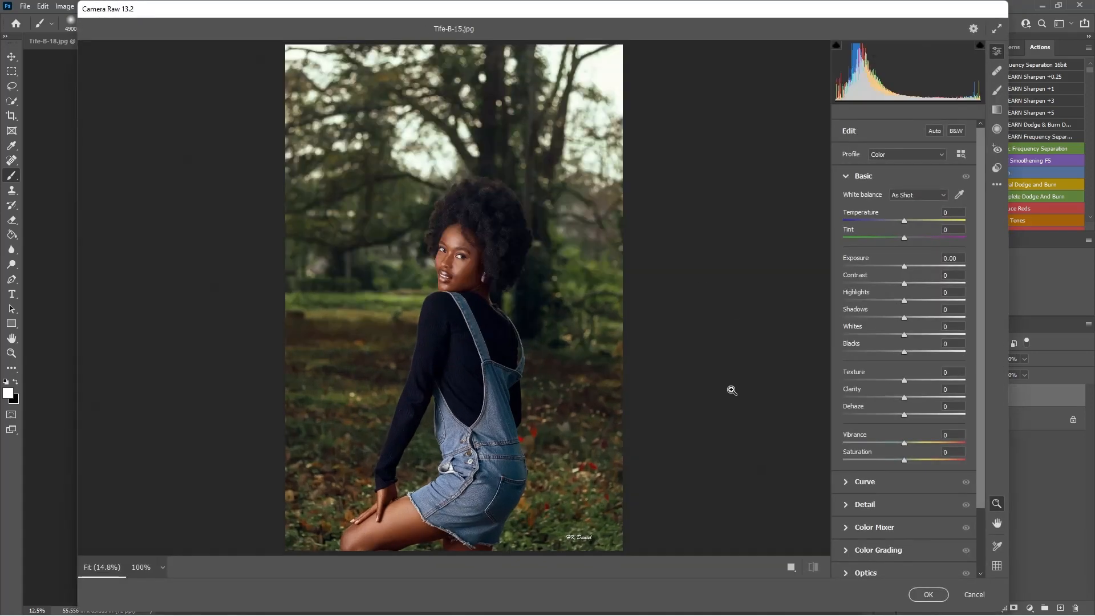
click(997, 168)
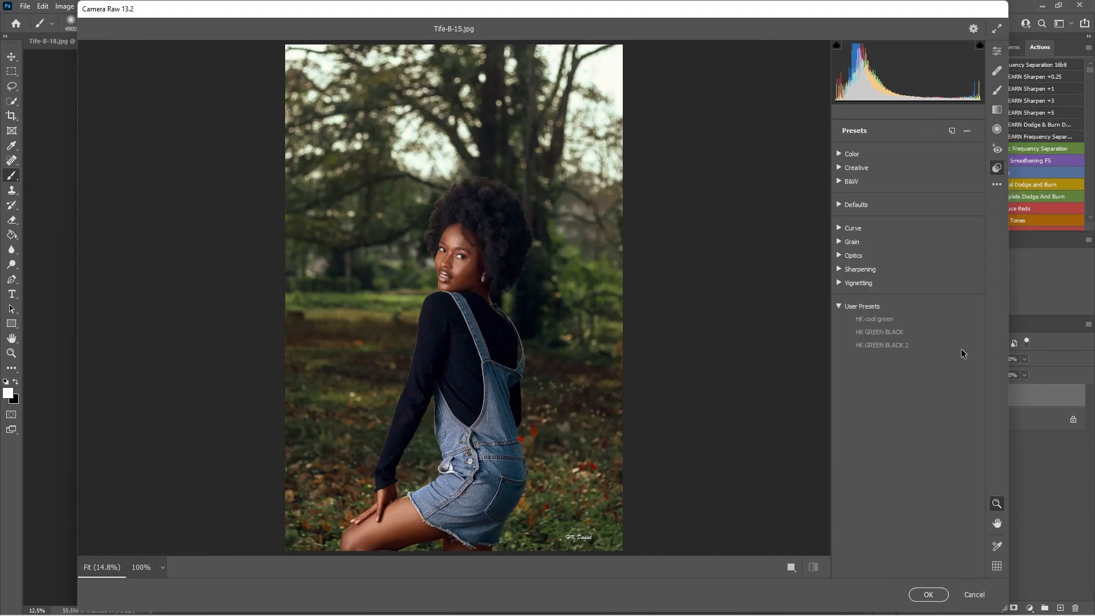
click(916, 344)
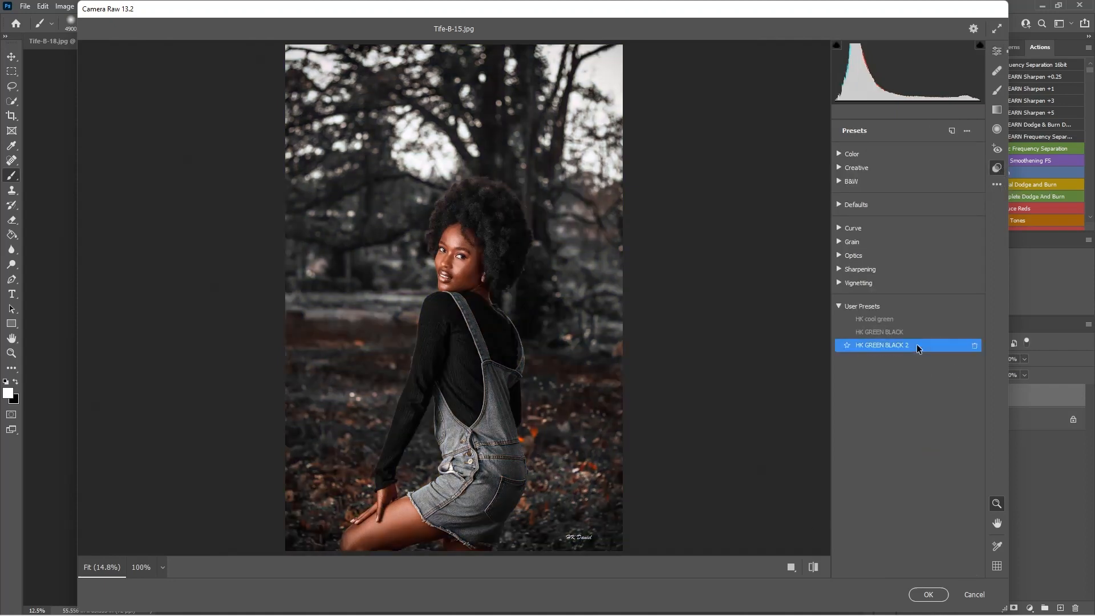
click(929, 595)
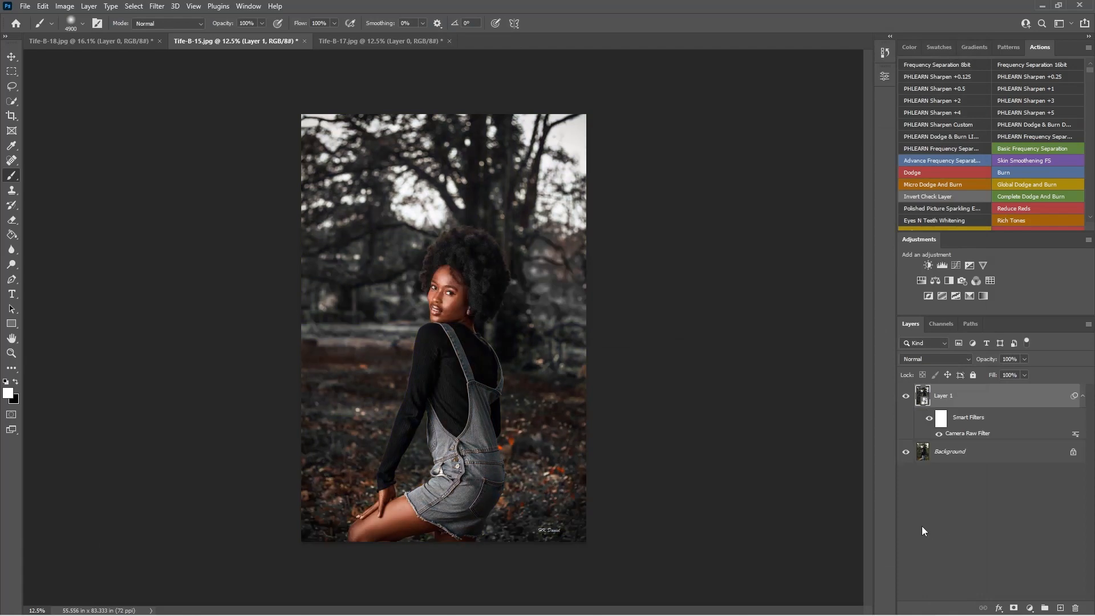
- Compare the graded Layer 1 with the original photo, both close up and at full view
click(906, 396)
click(906, 396)
key(ctrl+plus)
key(ctrl+plus)
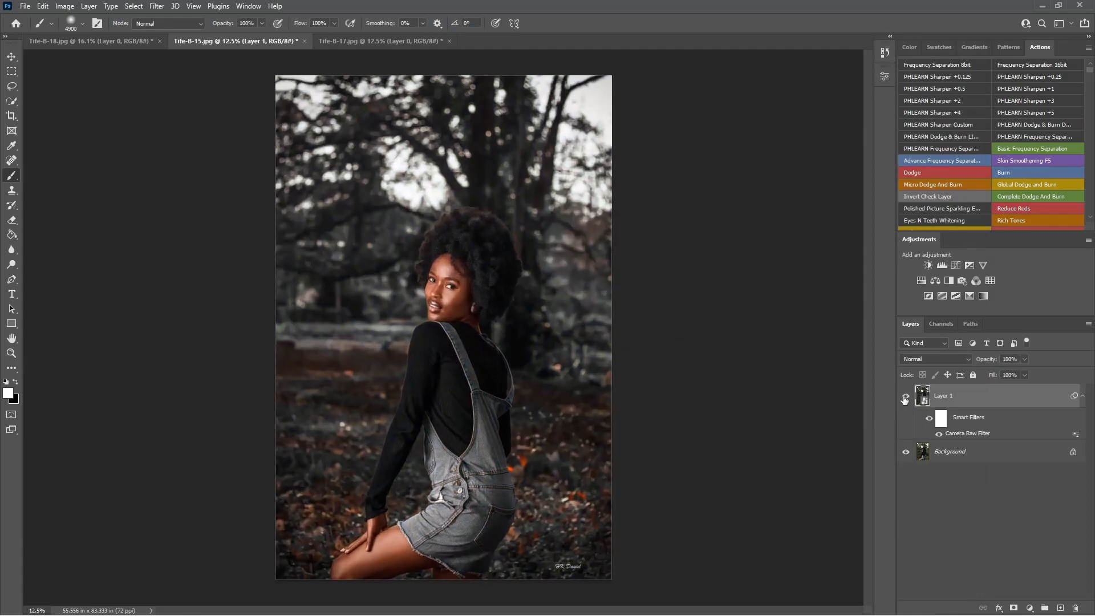
click(906, 397)
click(906, 397)
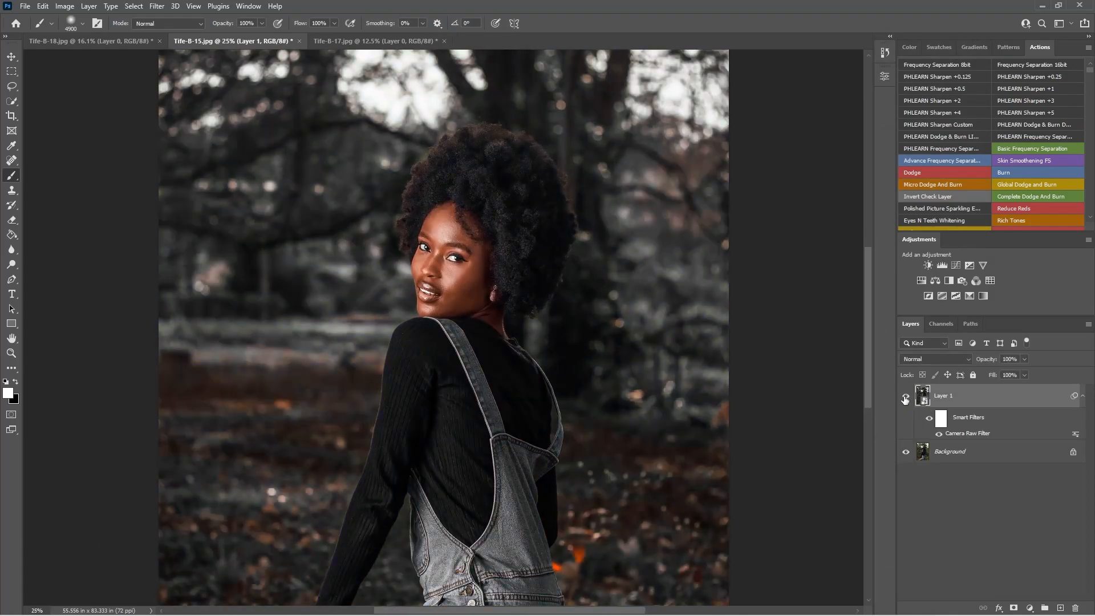
key(ctrl+0)
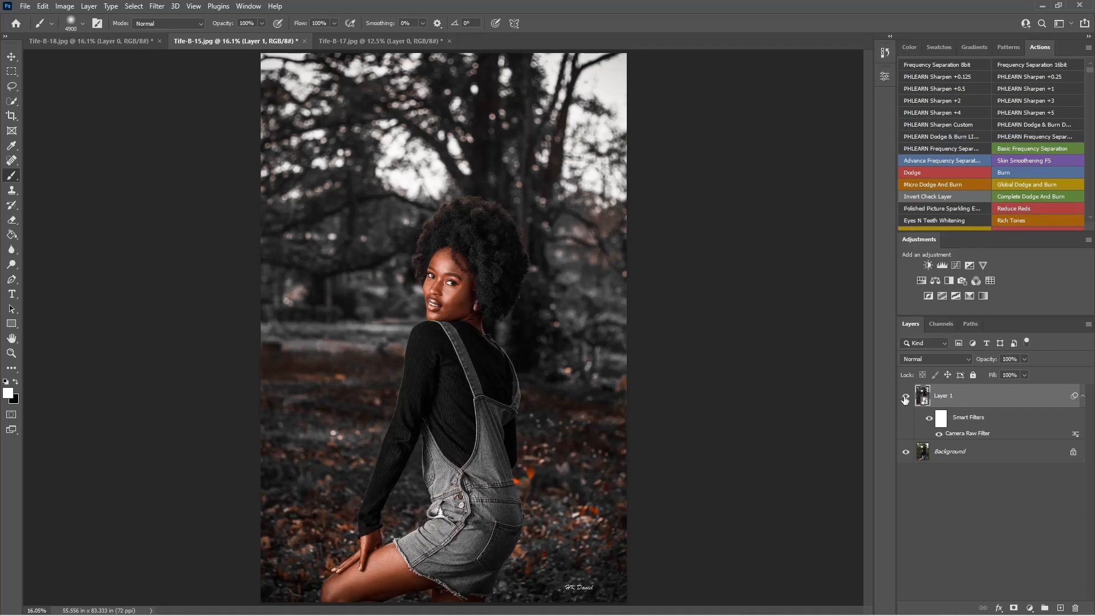
click(906, 398)
click(906, 397)
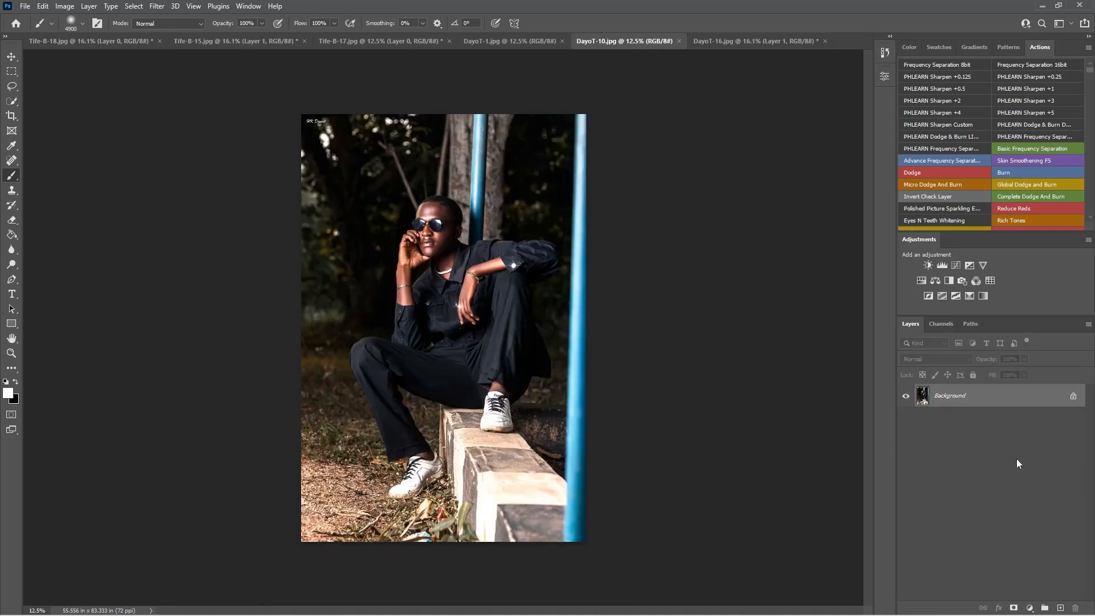
- Duplicate the Background layer of DayoT-10.jpg and convert the copy to a smart object
key(ctrl+j)
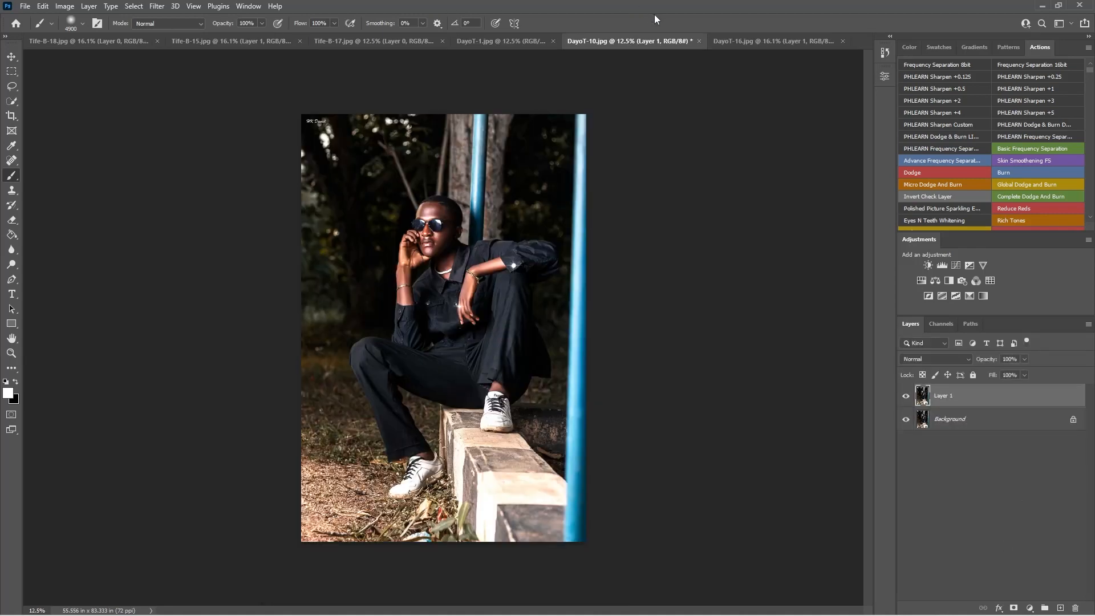
right_click(1028, 393)
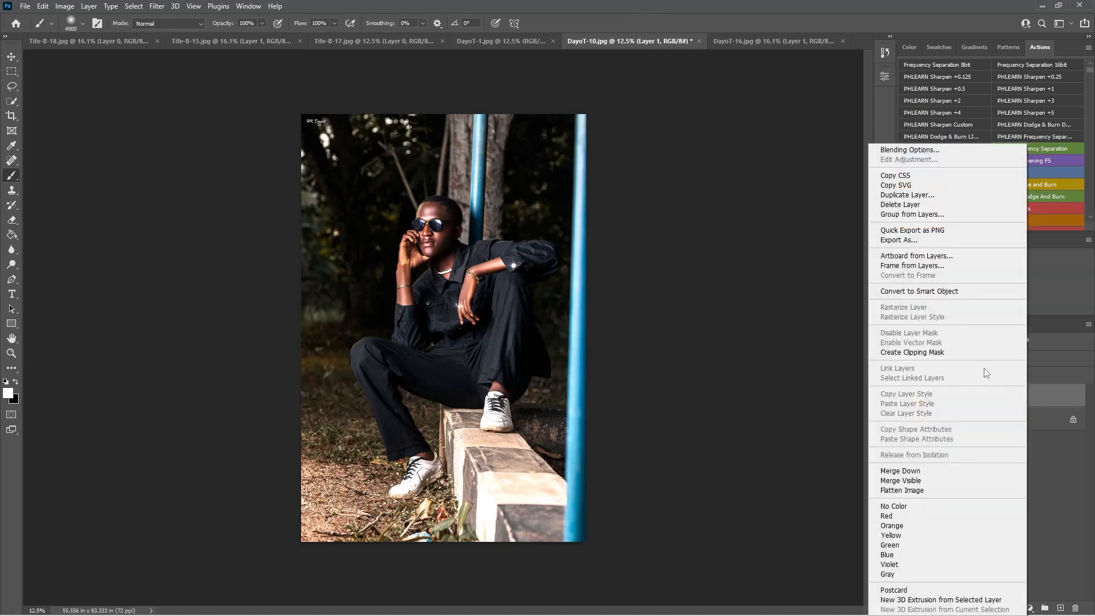
click(920, 291)
- Use the Camera Raw filter to apply the HK GREEN BLACK 2 preset to the seated man's duplicated layer
click(156, 7)
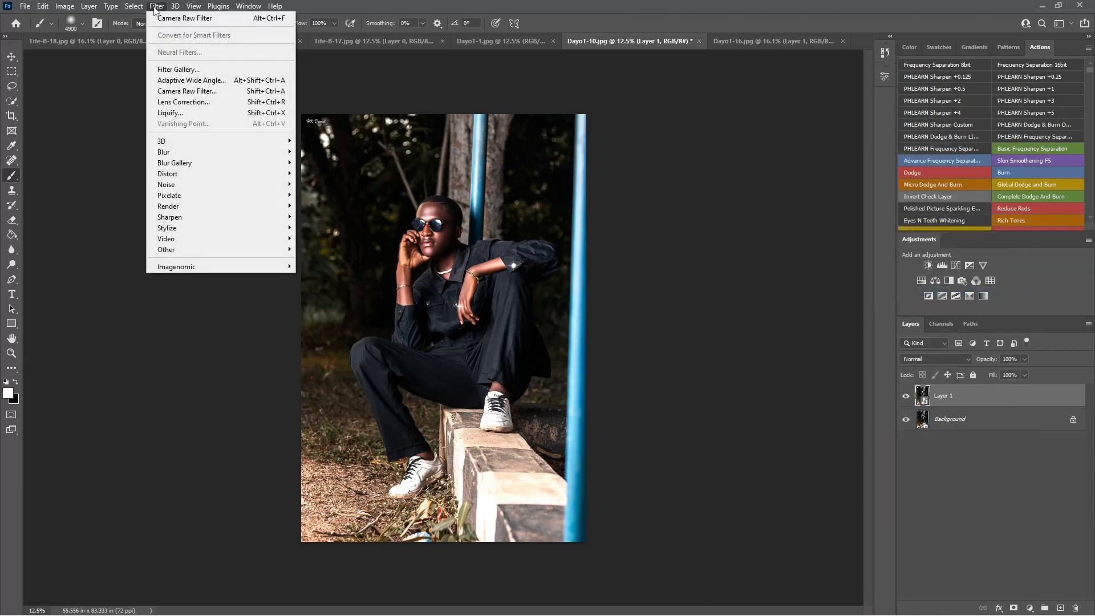
click(197, 92)
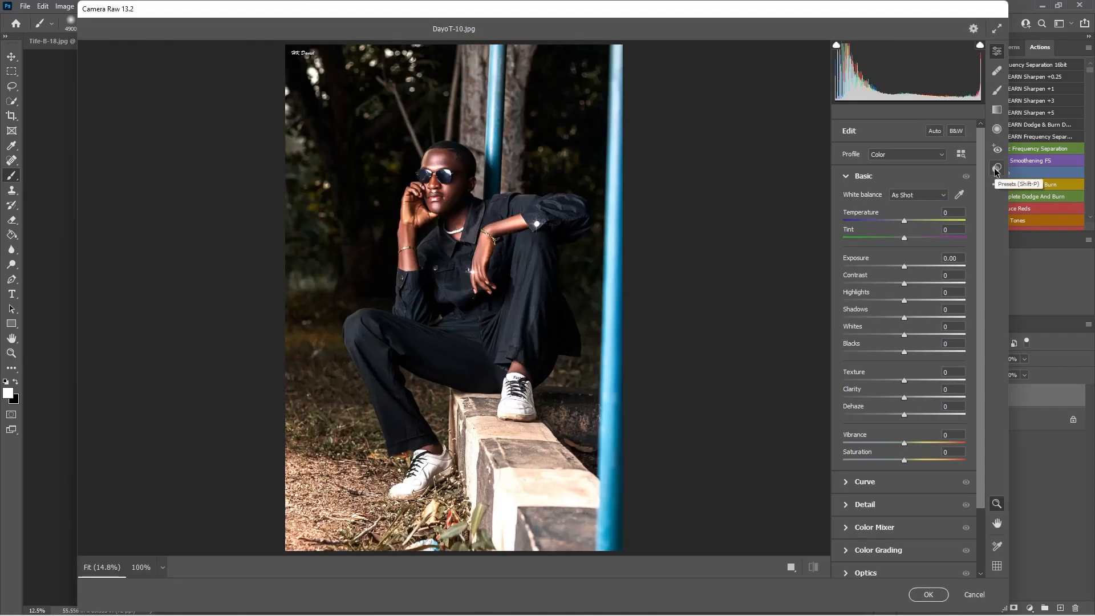
click(997, 169)
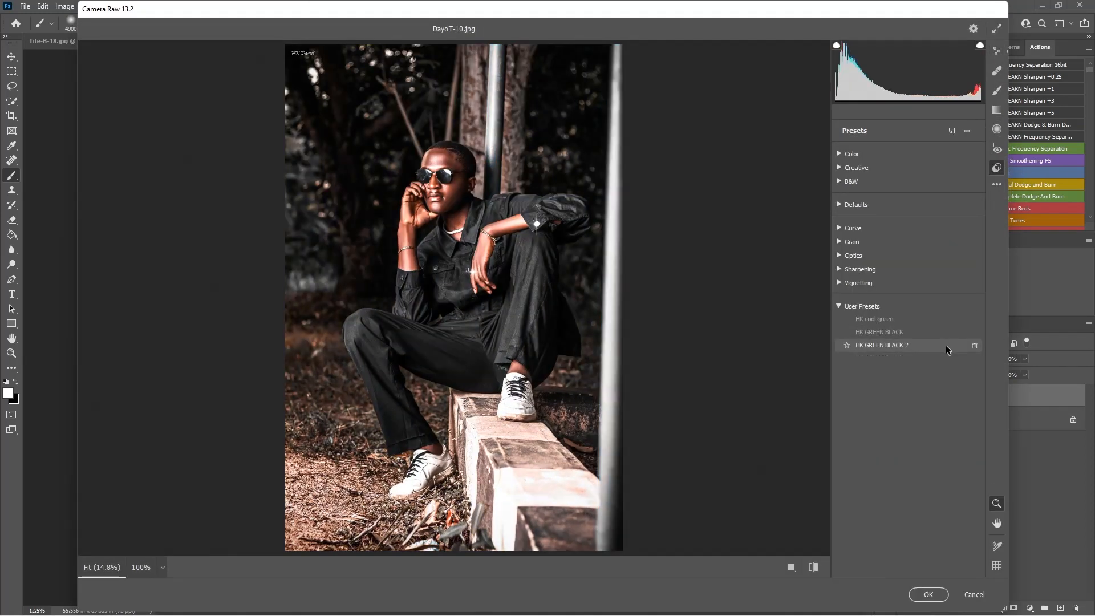
click(948, 345)
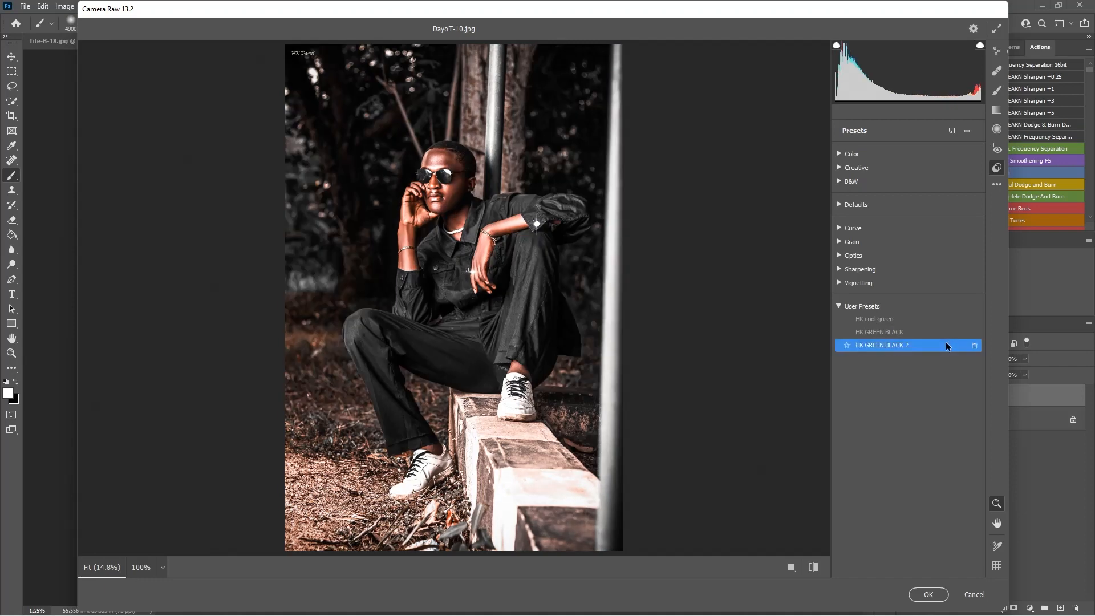
click(929, 594)
scroll(798, 271, up, 3)
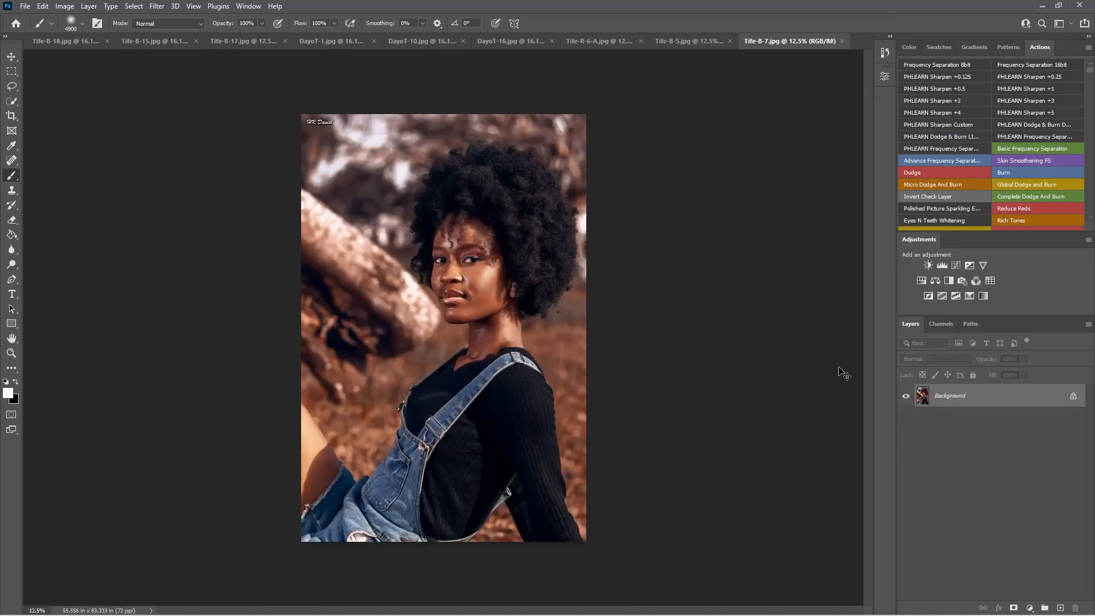
- Duplicate the Background layer of Tife-B-7.jpg and convert the copy to a smart object
key(ctrl+j)
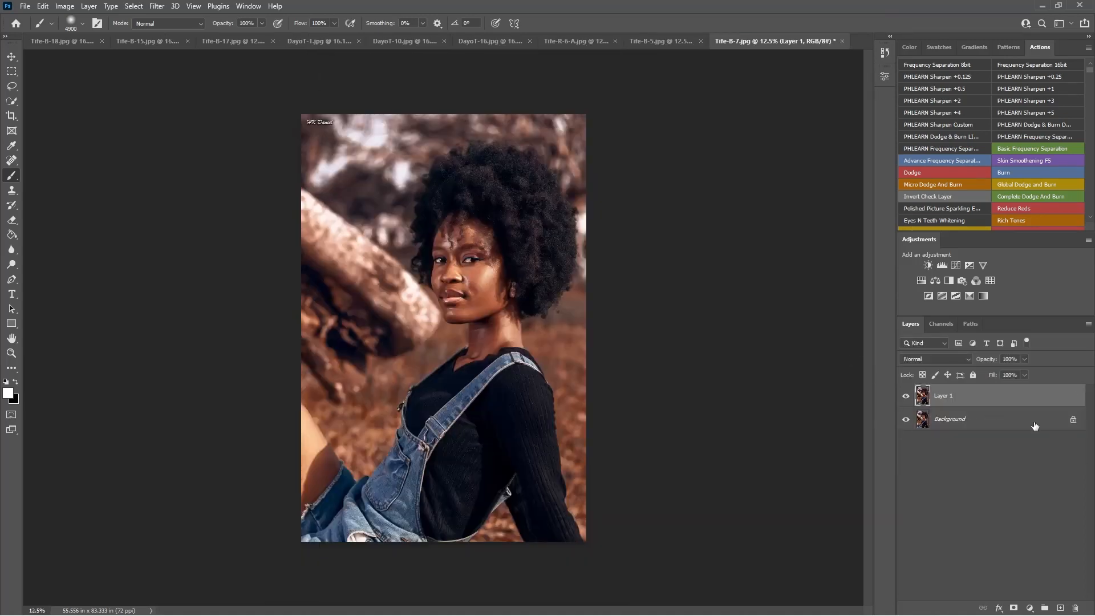
right_click(1008, 394)
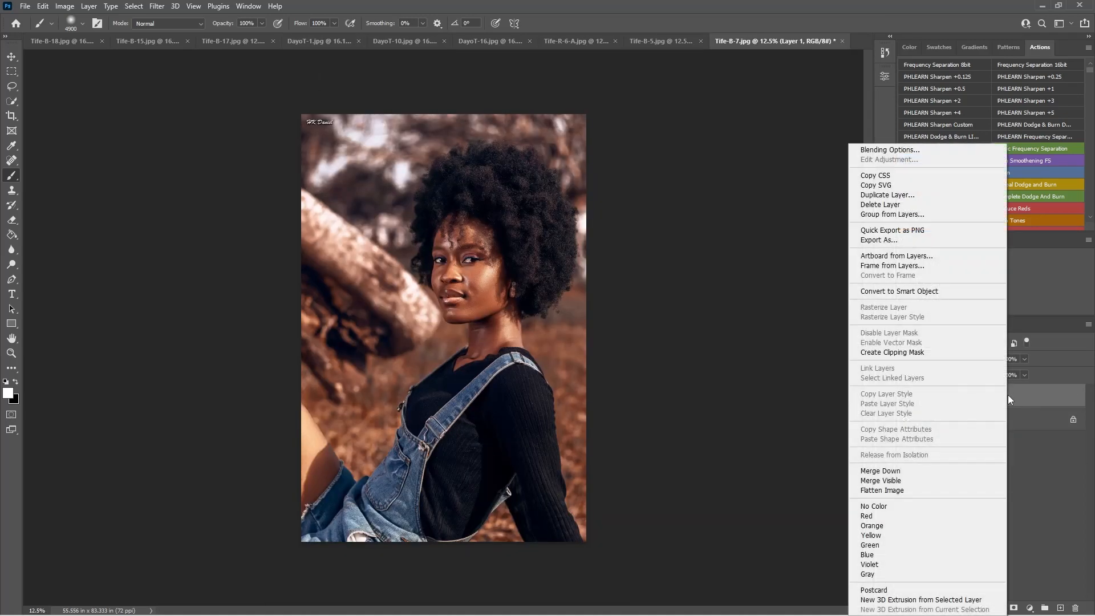
click(893, 291)
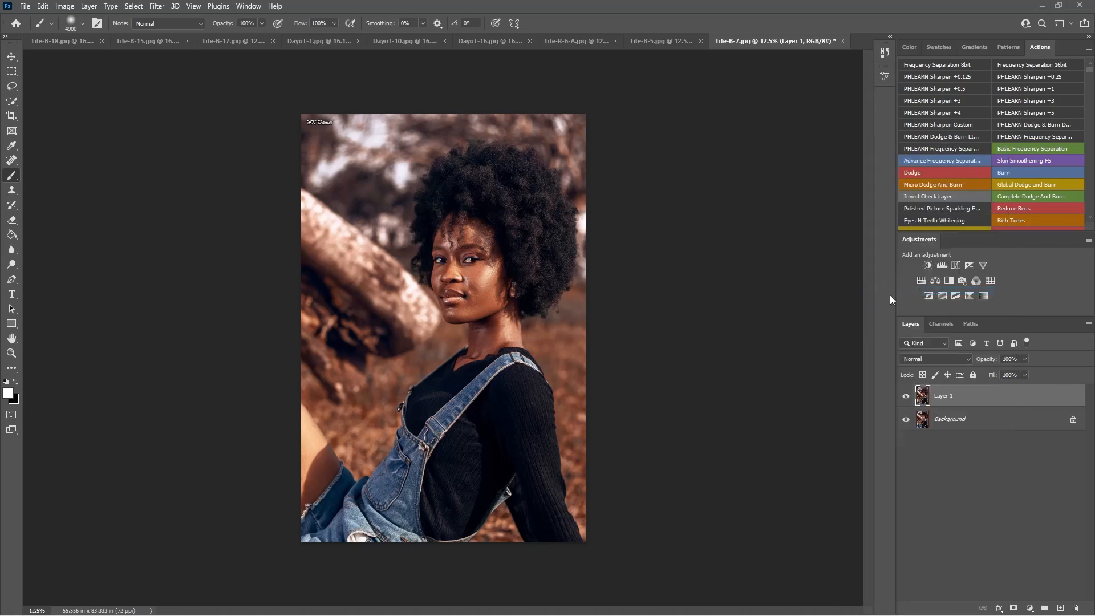
- Apply the HK GREEN BLACK 2 user preset to the Tife-B-7.jpg smart object with the Camera Raw filter
click(157, 6)
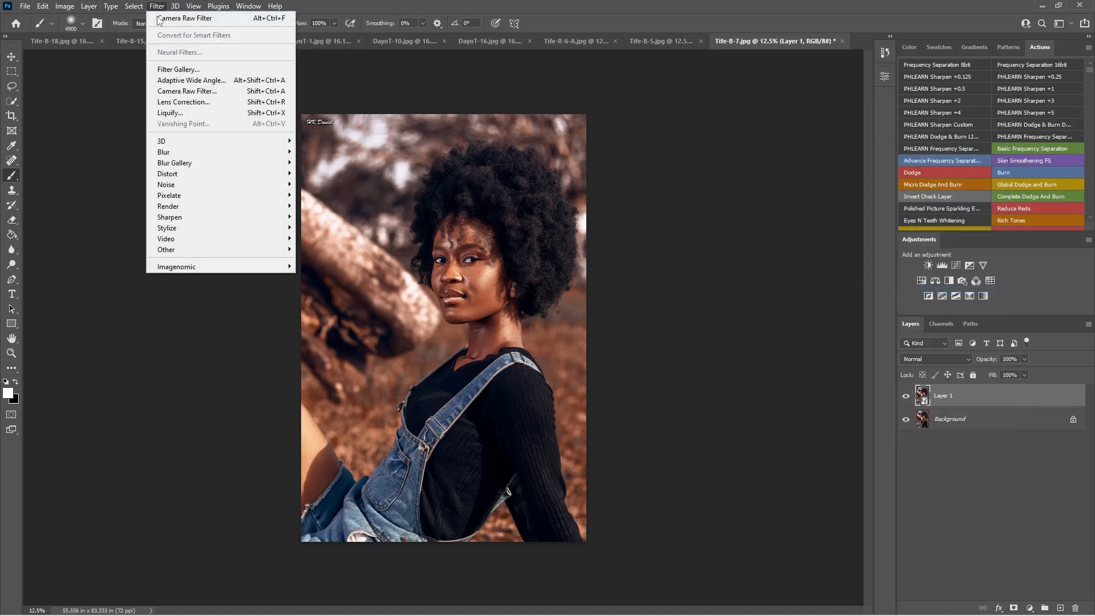
click(174, 93)
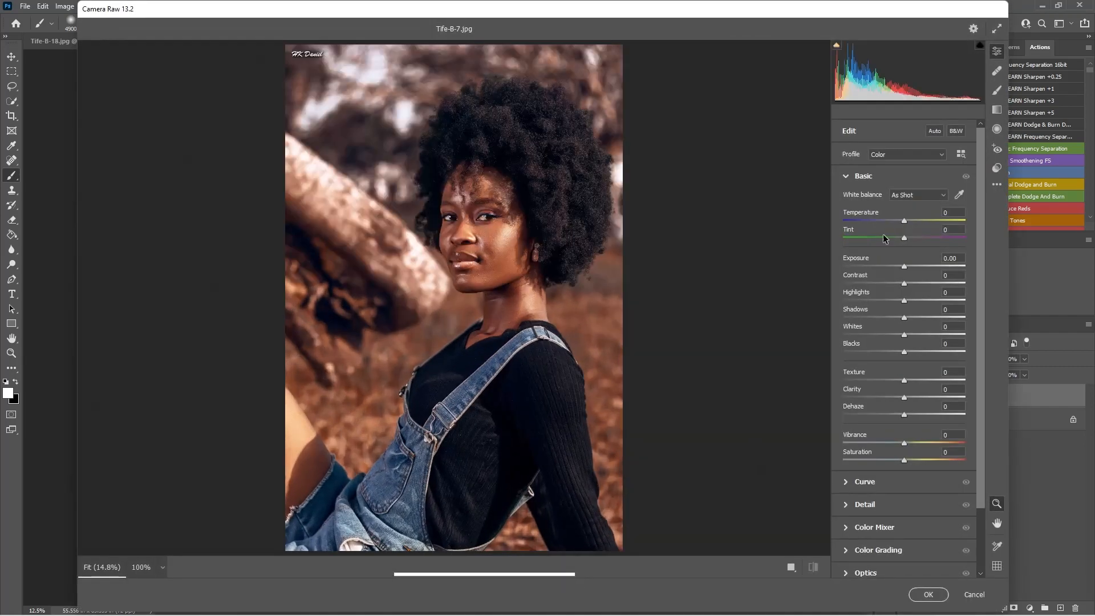
click(995, 173)
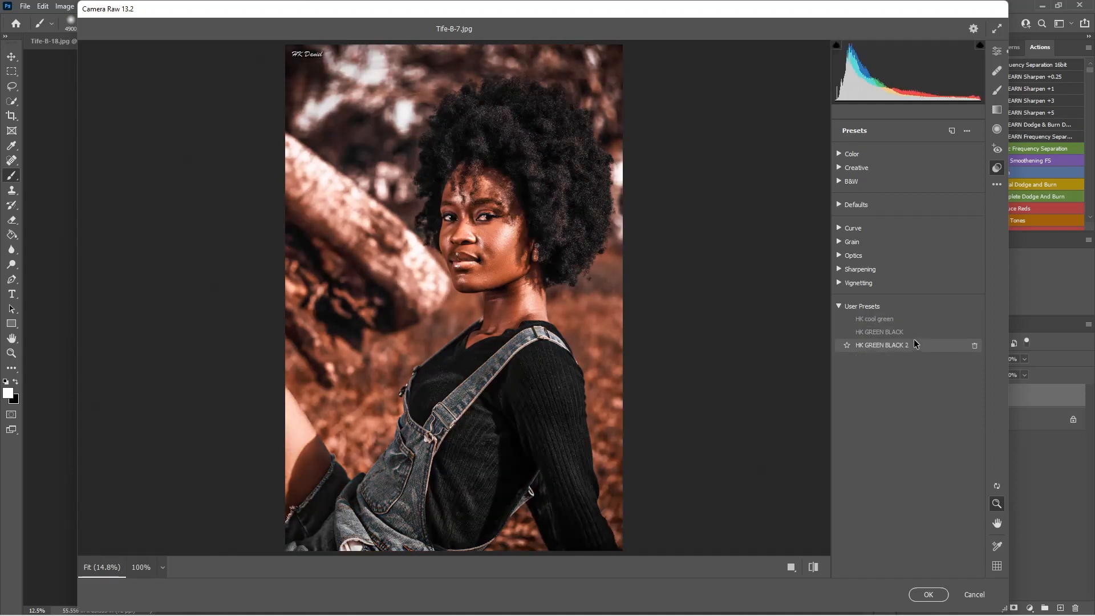
click(914, 340)
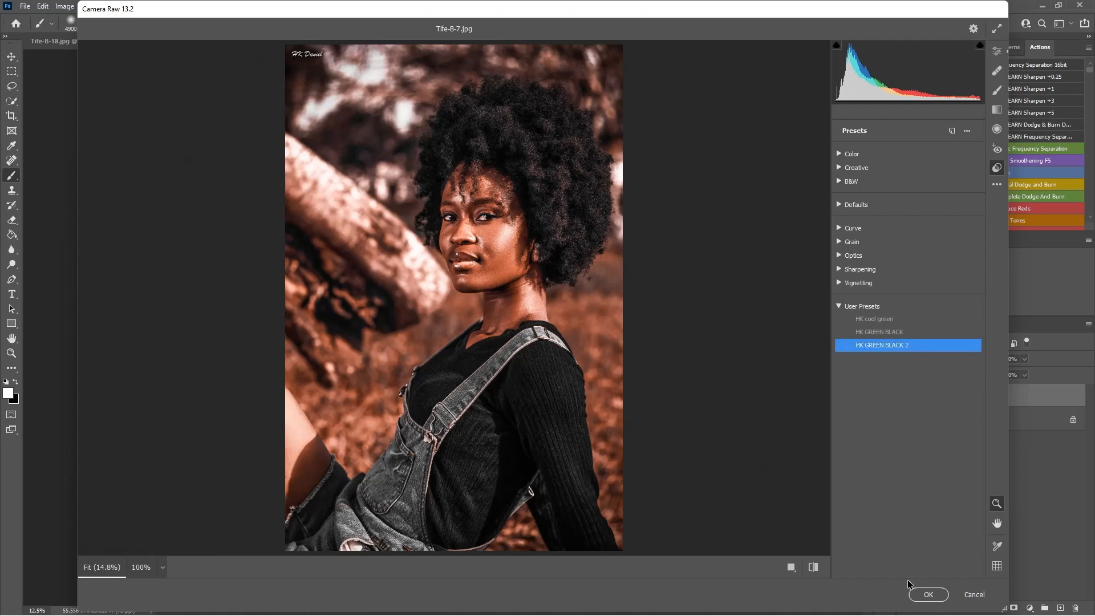
click(921, 595)
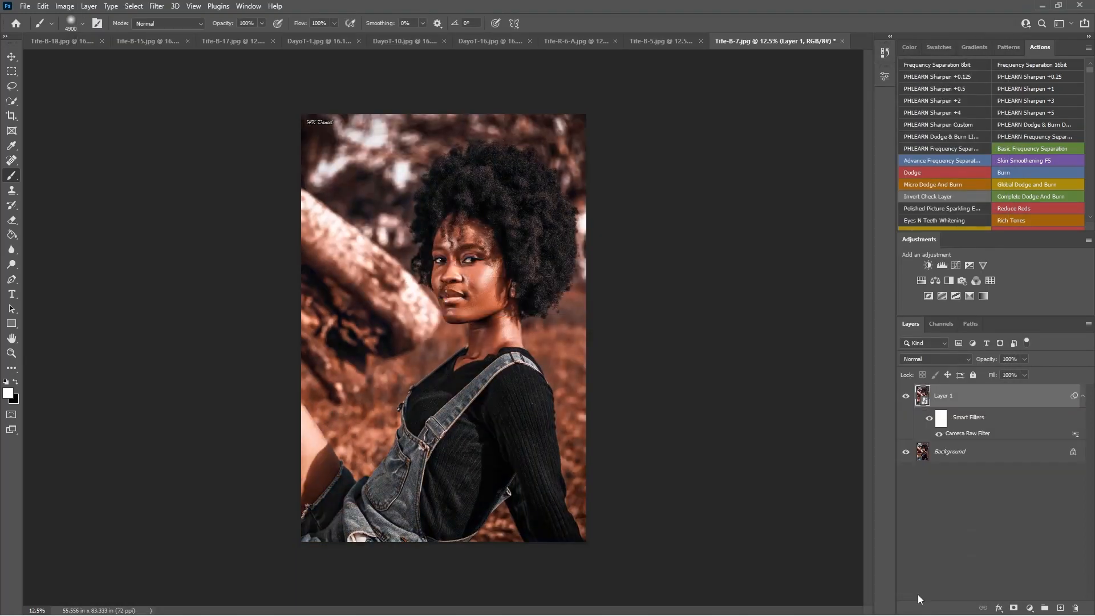
- Compare the graded Layer 1 of Tife-B-7.jpg with the original photo by toggling the layer's visibility
click(905, 396)
click(905, 397)
click(904, 396)
click(904, 397)
click(904, 397)
click(904, 397)
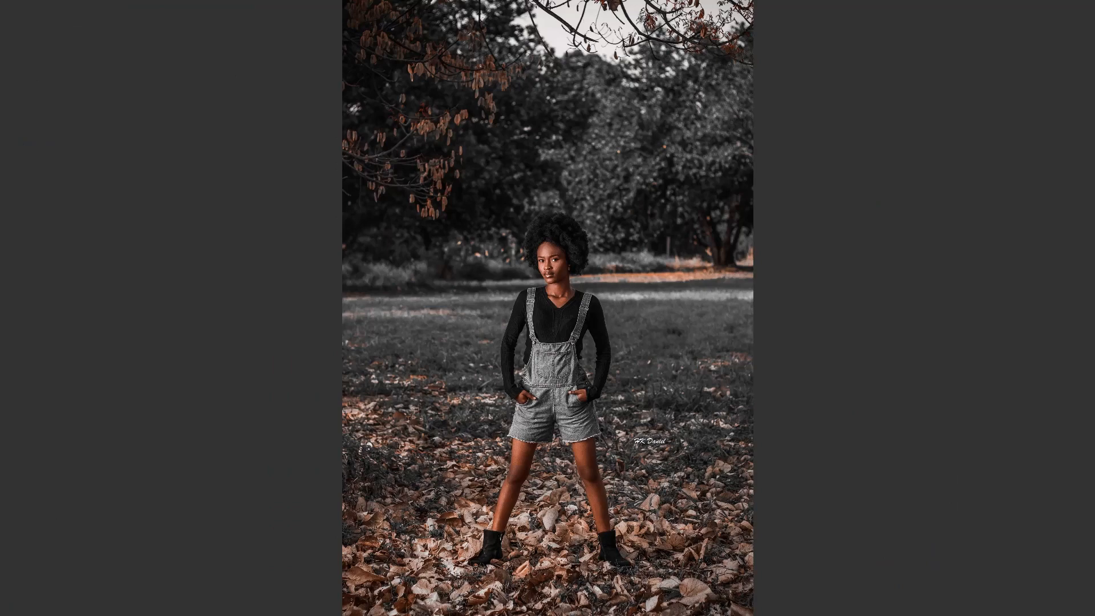
- Examine the woman in the finished full-length portrait up close in the image viewer
scroll(572, 248, up, 8)
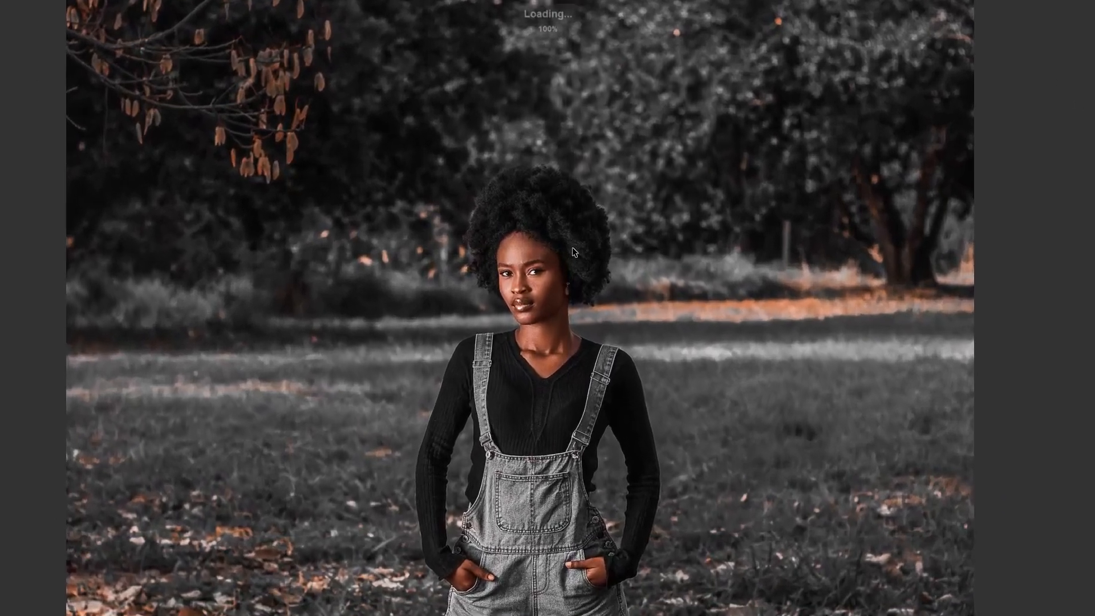
scroll(573, 248, up, 3)
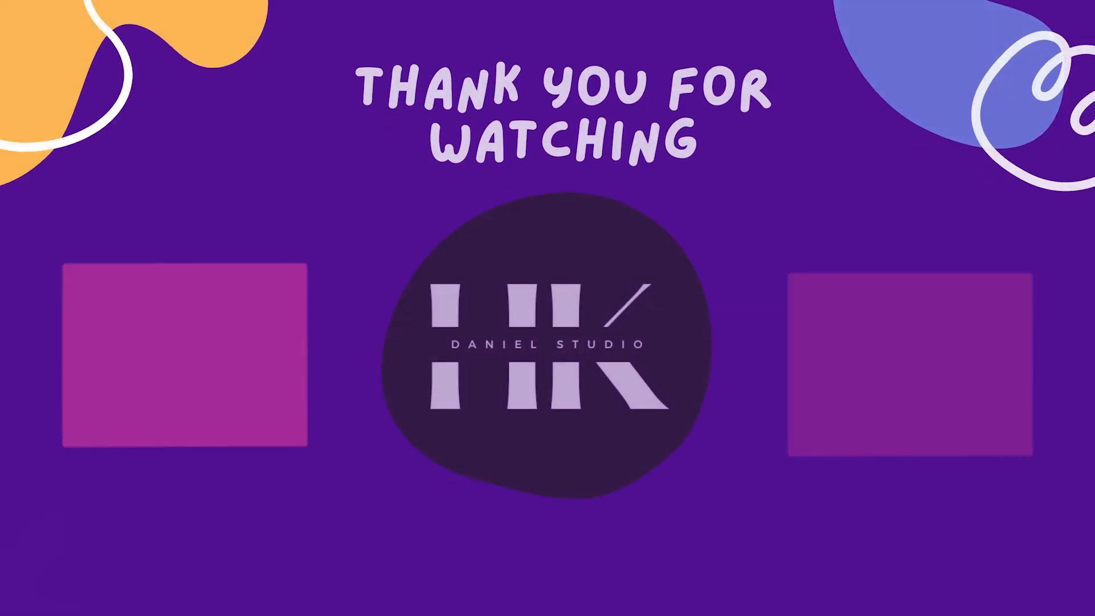